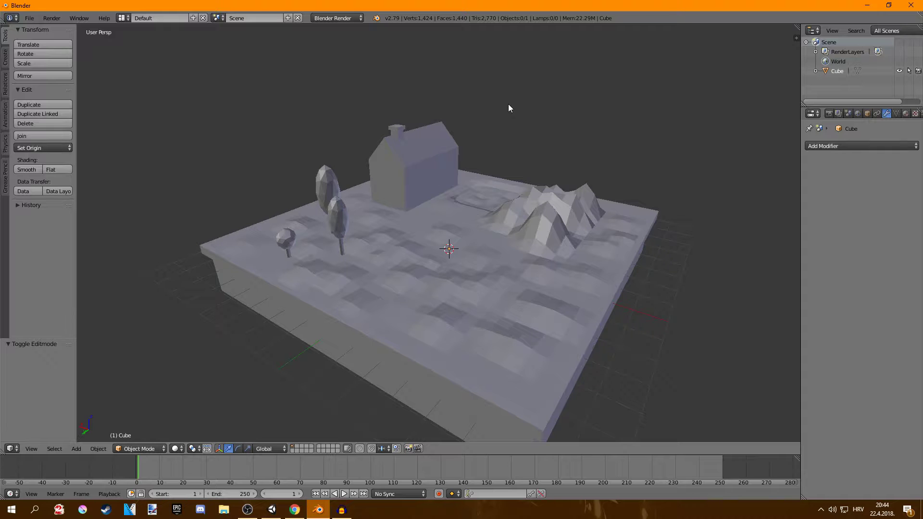
{"action": "middle_click_drag", "start_coordinate": [494, 148], "coordinate": [495, 192]}
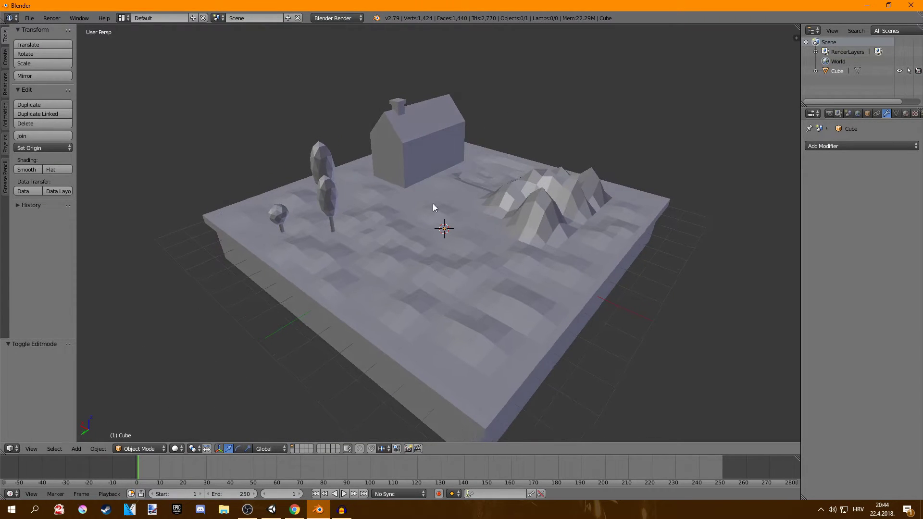
{"action": "key", "text": "Tab"}
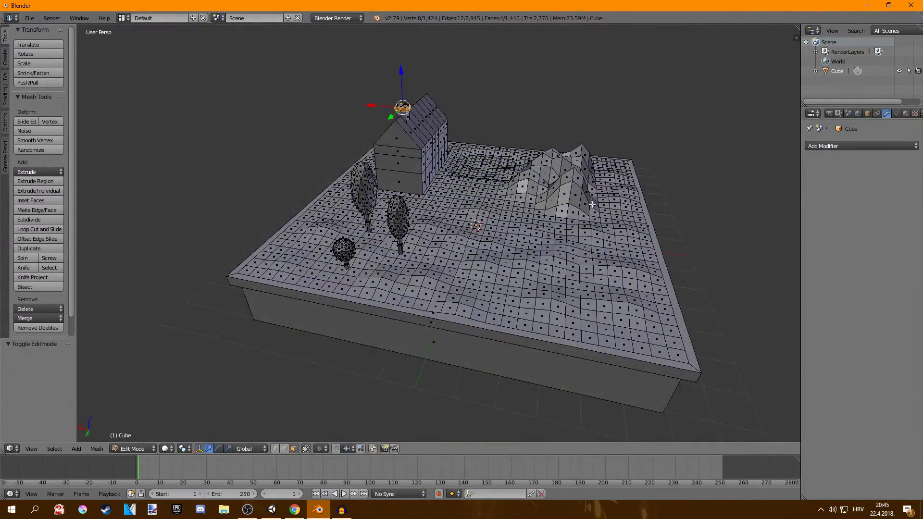
{"action": "middle_click_drag", "start_coordinate": [592, 204], "coordinate": [477, 228]}
{"action": "key", "text": "Tab"}
{"action": "scroll", "coordinate": [477, 224], "scroll_direction": "up", "scroll_amount": 4}
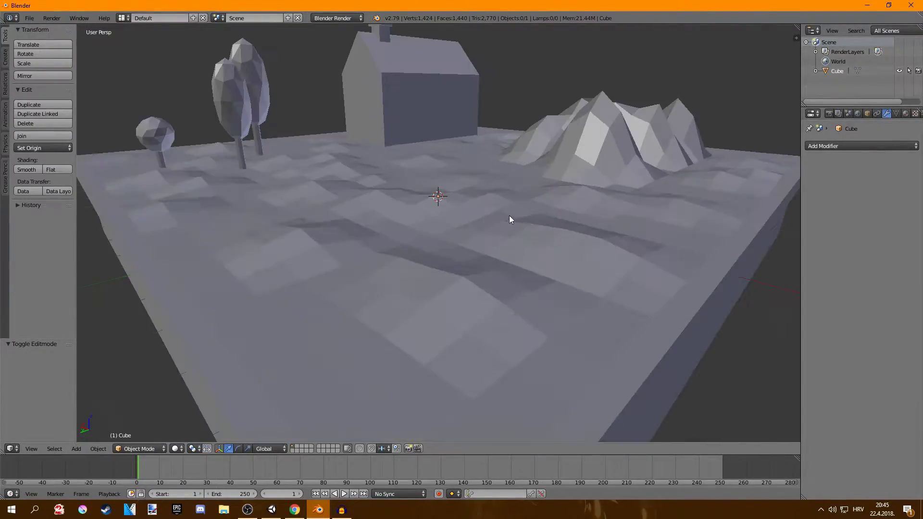
{"action": "scroll", "coordinate": [508, 220], "scroll_direction": "down", "scroll_amount": 1}
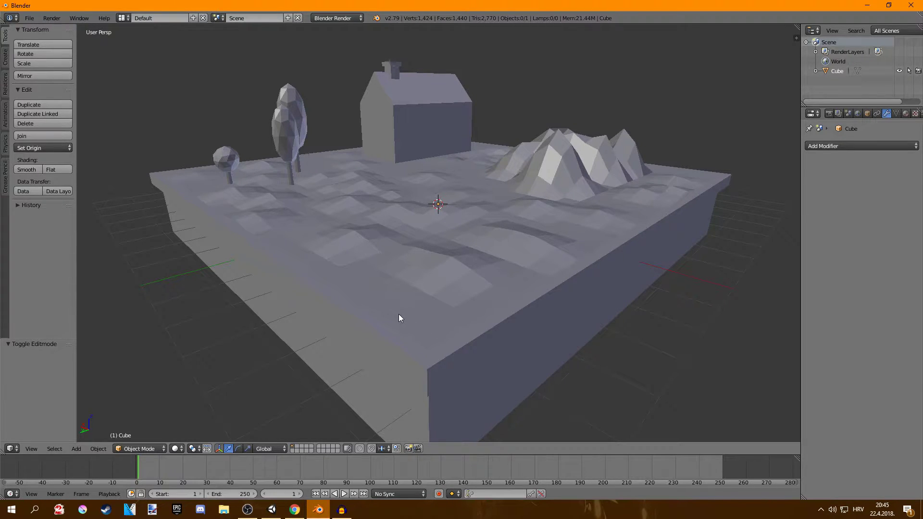
Select all linked faces of the terrain block in Edit Mode.
{"action": "key", "text": "Tab"}
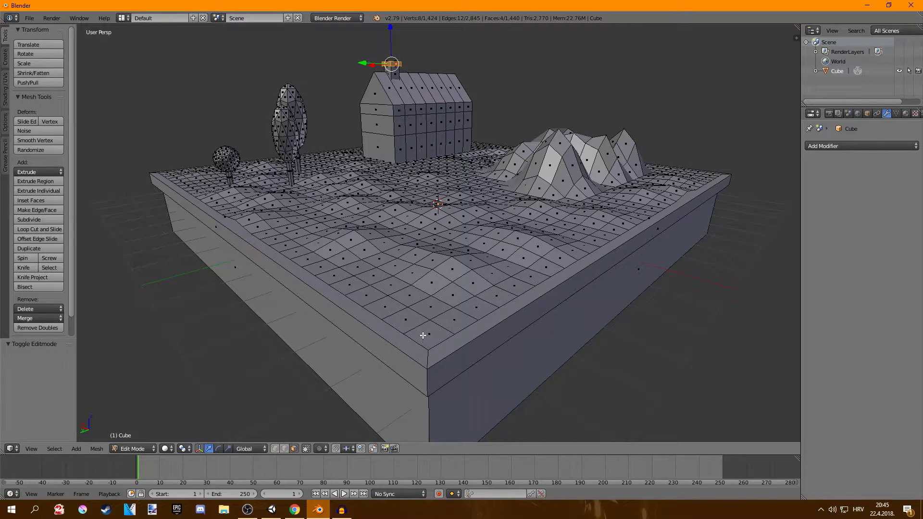
{"action": "right_click", "coordinate": [424, 335]}
{"action": "key", "text": "l"}
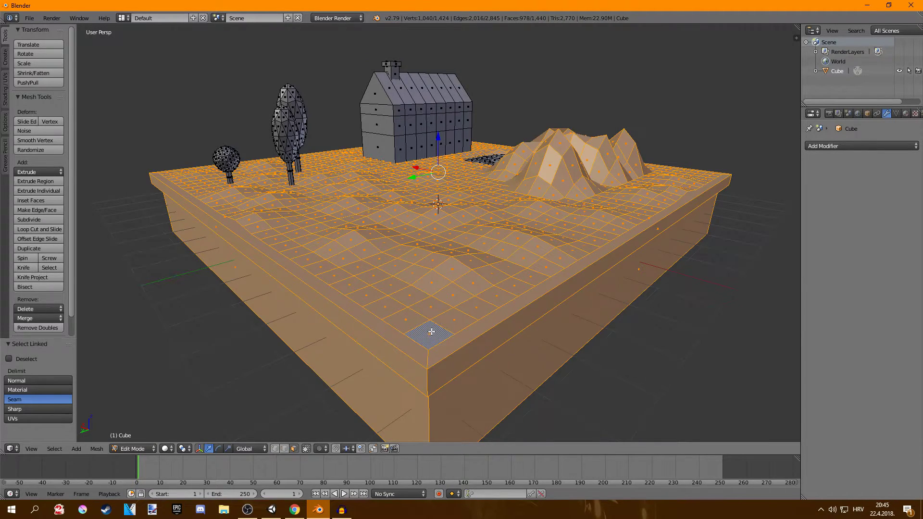
{"action": "middle_click_drag", "start_coordinate": [494, 197], "coordinate": [491, 219]}
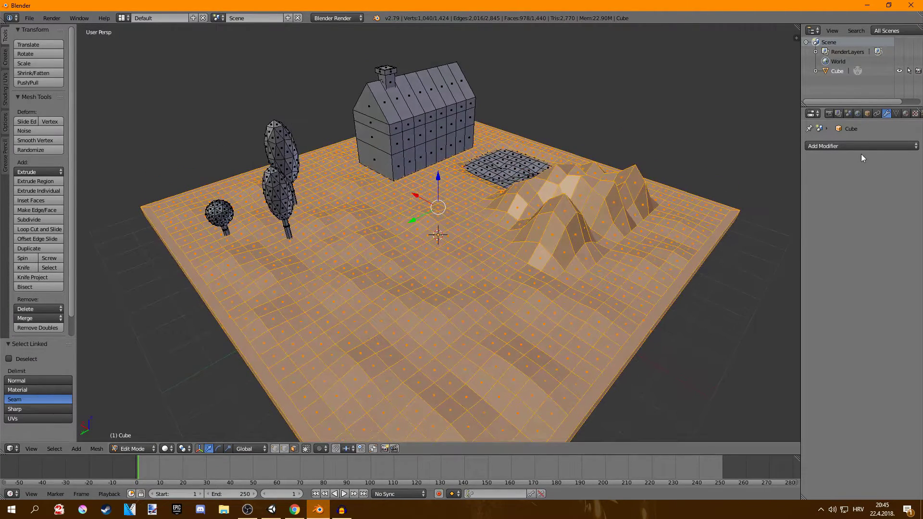
Create a new material for the mesh and name it Grass.
{"action": "left_click", "coordinate": [906, 113]}
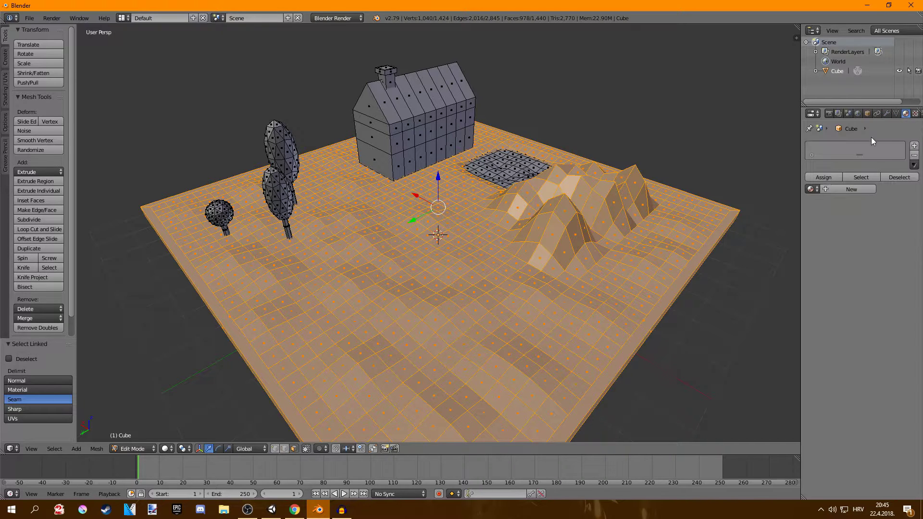
{"action": "left_click", "coordinate": [853, 189]}
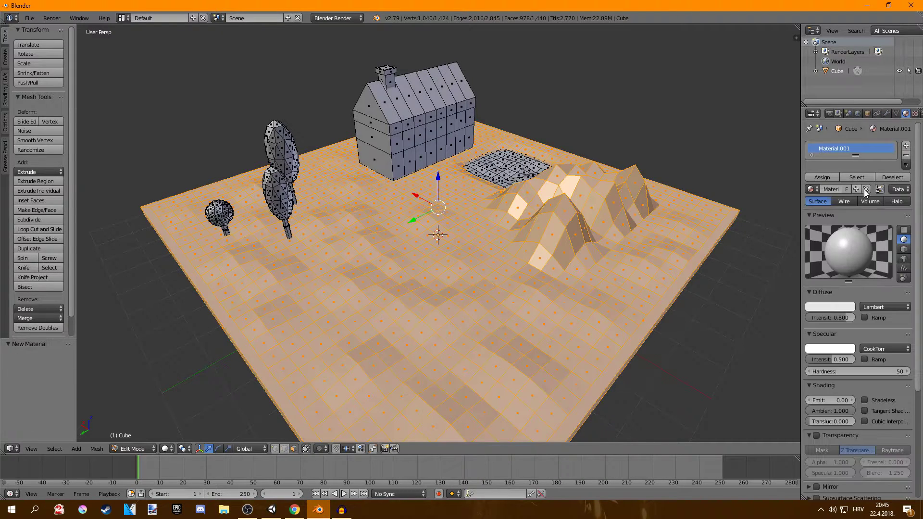
{"action": "left_click", "coordinate": [832, 189]}
{"action": "type", "text": "Grass"}
{"action": "key", "text": "Return"}
Give Grass a light green diffuse colour (R 0.352, G 0.8, B 0.204), diffuse intensity 1.0 and specular intensity 0.
{"action": "left_click", "coordinate": [826, 306]}
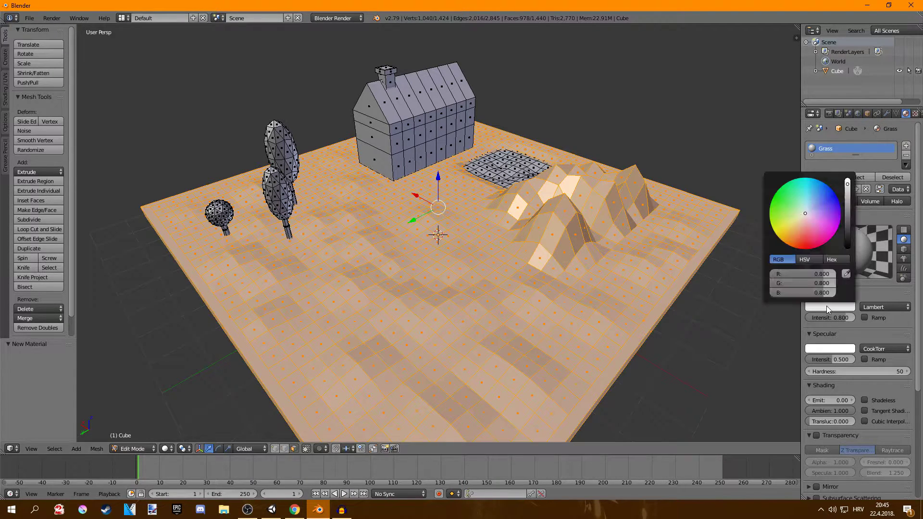
{"action": "left_click_drag", "start_coordinate": [804, 219], "coordinate": [789, 211]}
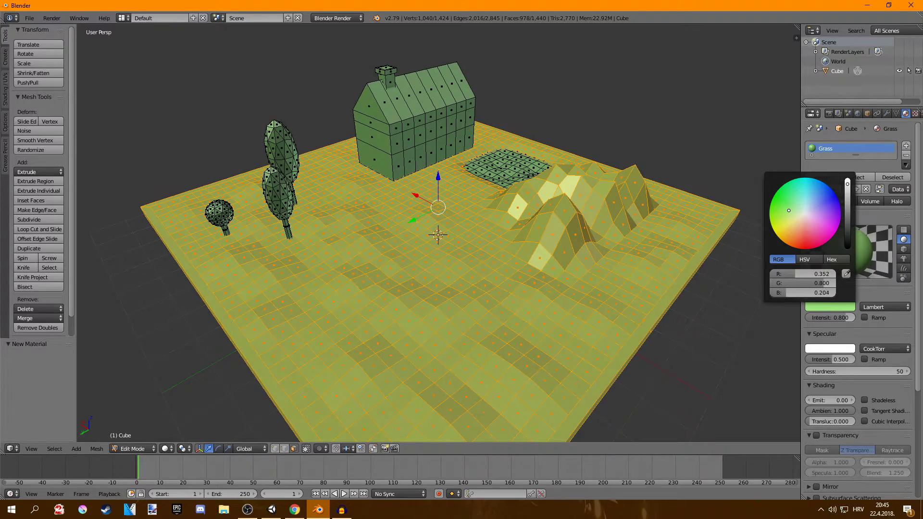
{"action": "left_click_drag", "start_coordinate": [841, 317], "coordinate": [858, 317]}
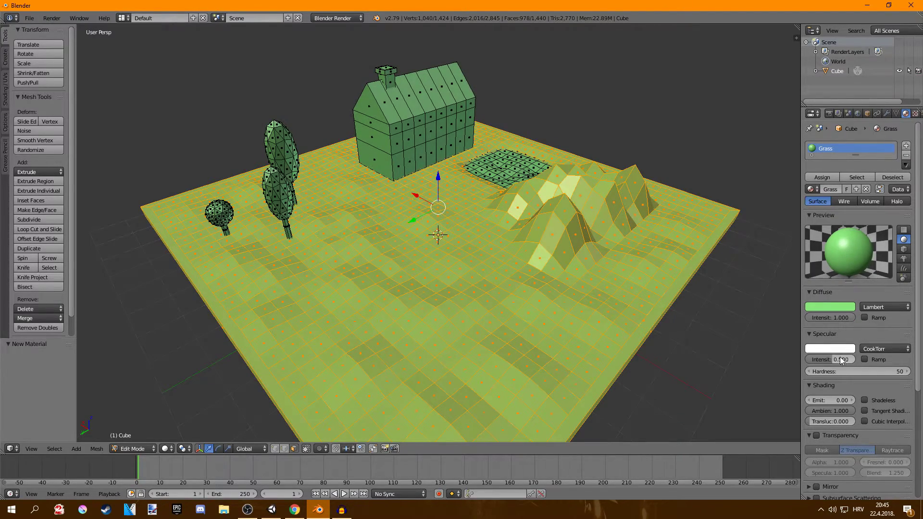
{"action": "left_click_drag", "start_coordinate": [838, 359], "coordinate": [802, 358]}
Circle-select the faces of the block below the terrain rim through the mesh in front orthographic wireframe view.
{"action": "middle_click_drag", "start_coordinate": [677, 284], "coordinate": [666, 255]}
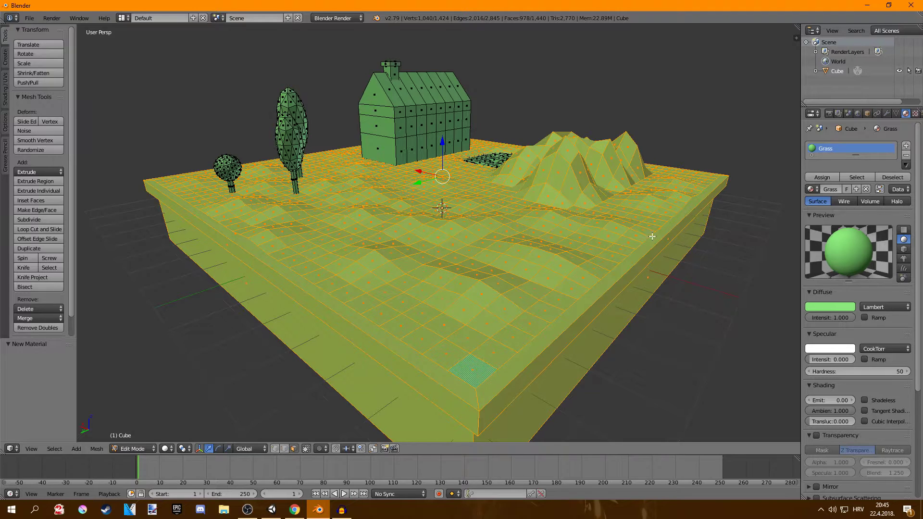
{"action": "middle_click_drag", "start_coordinate": [604, 321], "coordinate": [593, 290]}
{"action": "right_click", "coordinate": [574, 217]}
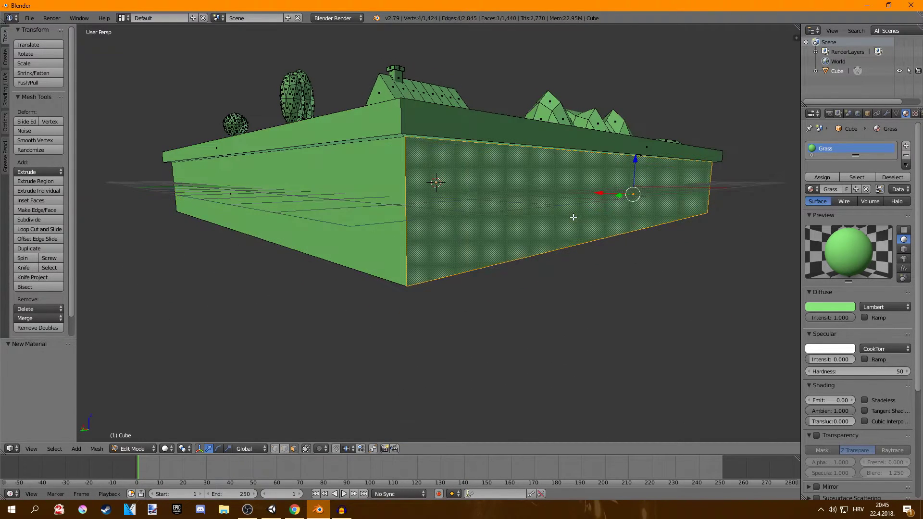
{"action": "key", "text": "KP_1"}
{"action": "key", "text": "KP_5"}
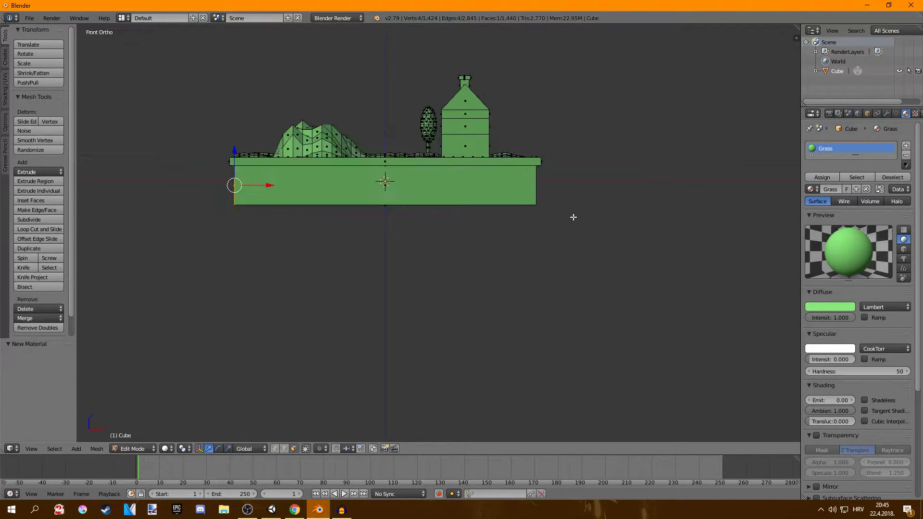
{"action": "key", "text": "z"}
{"action": "scroll", "coordinate": [439, 138], "scroll_direction": "up", "scroll_amount": 3}
{"action": "middle_click_drag", "start_coordinate": [354, 151], "coordinate": [438, 177], "text": "shift"}
{"action": "key", "text": "c"}
{"action": "left_click", "coordinate": [438, 178]}
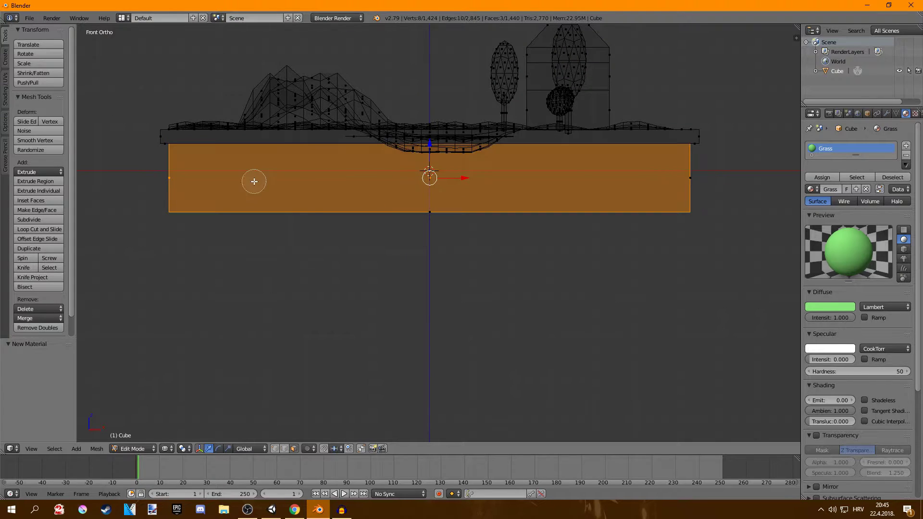
{"action": "key", "text": "Escape"}
{"action": "key", "text": "z"}
{"action": "middle_click_drag", "start_coordinate": [579, 165], "coordinate": [603, 219], "text": "shift"}
Add a brown material named Dirt with diffuse intensity 1.0 and specular intensity 0, and assign it to the selected block faces.
{"action": "left_click", "coordinate": [906, 146]}
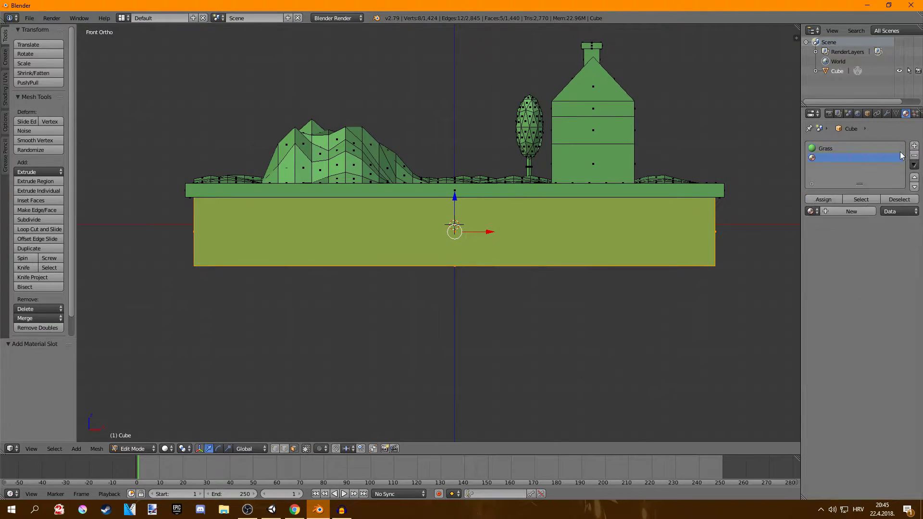
{"action": "left_click", "coordinate": [836, 212]}
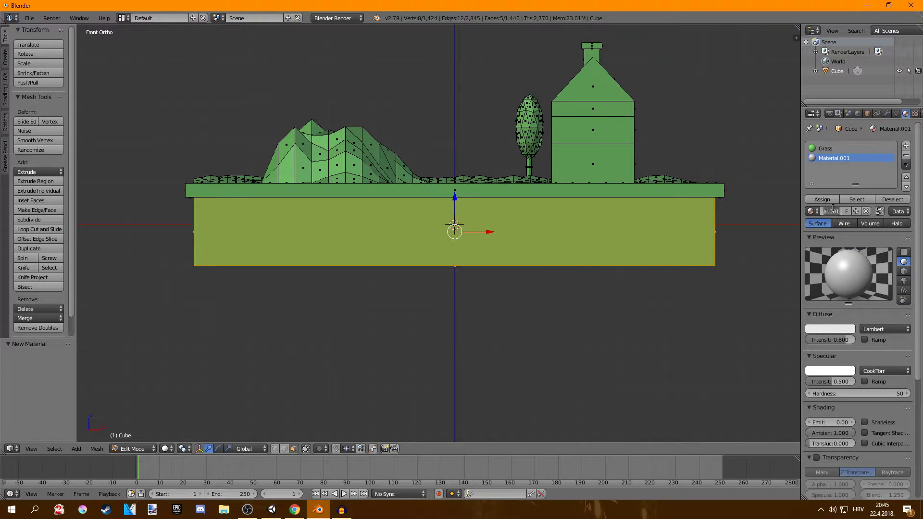
{"action": "type", "text": "Dirt"}
{"action": "key", "text": "Return"}
{"action": "left_click", "coordinate": [830, 328]}
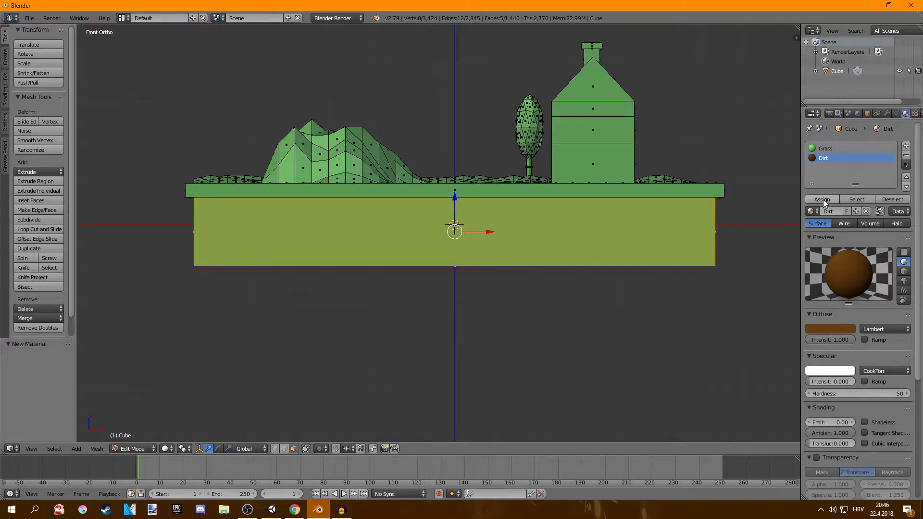
{"action": "left_click", "coordinate": [822, 200]}
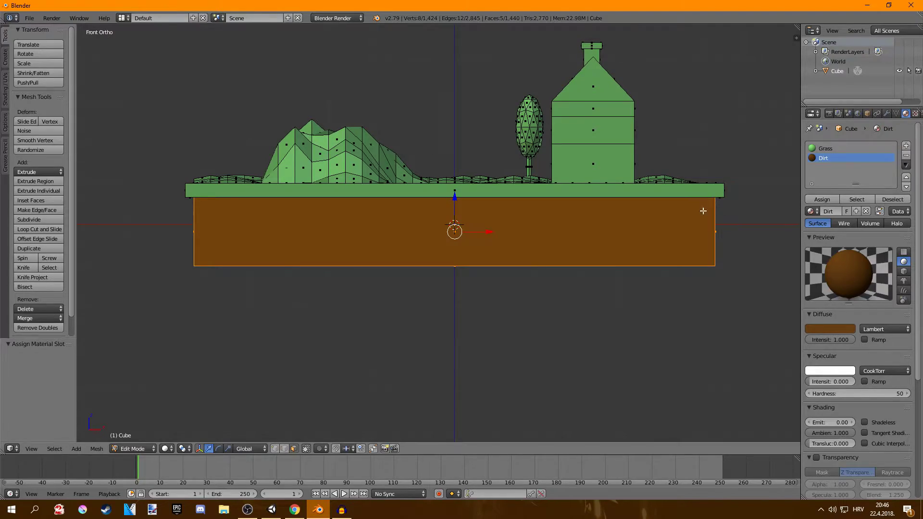
Select only the linked faces of the pond surface beside the house.
{"action": "key", "text": "z"}
{"action": "key", "text": "Tab"}
{"action": "middle_click_drag", "start_coordinate": [553, 238], "coordinate": [720, 275]}
{"action": "key", "text": "z"}
{"action": "key", "text": "Tab"}
{"action": "key", "text": "l"}
{"action": "right_click", "coordinate": [576, 171]}
{"action": "key", "text": "l"}
{"action": "middle_click_drag", "start_coordinate": [576, 170], "coordinate": [583, 233]}
{"action": "scroll", "coordinate": [553, 290], "scroll_direction": "up", "scroll_amount": 3}
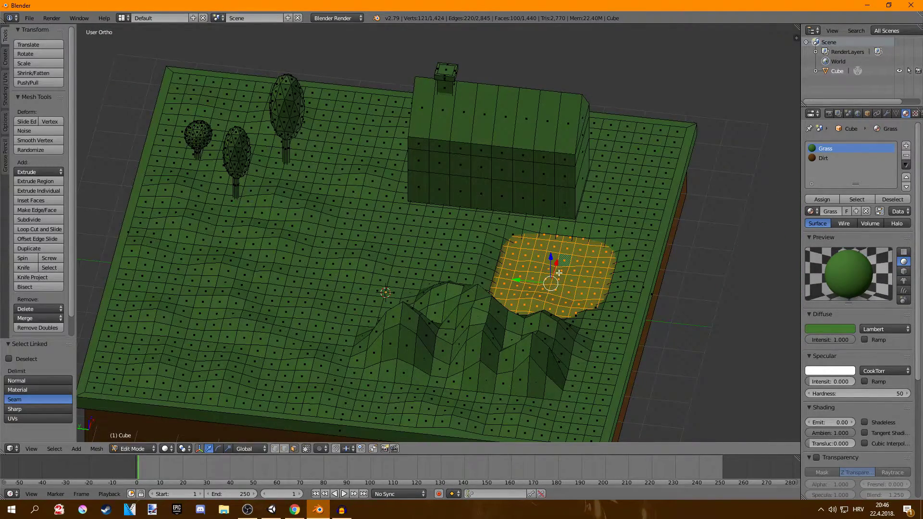
Add a blue material named Water with diffuse intensity 1.0 and specular intensity 0, and assign it to the pond faces.
{"action": "left_click", "coordinate": [906, 146]}
{"action": "left_click", "coordinate": [837, 211]}
{"action": "left_click", "coordinate": [835, 211]}
{"action": "type", "text": "Water"}
{"action": "left_click_drag", "start_coordinate": [837, 339], "coordinate": [861, 339]}
{"action": "left_click_drag", "start_coordinate": [834, 384], "coordinate": [804, 384]}
{"action": "left_click", "coordinate": [829, 329]}
{"action": "left_click", "coordinate": [789, 224]}
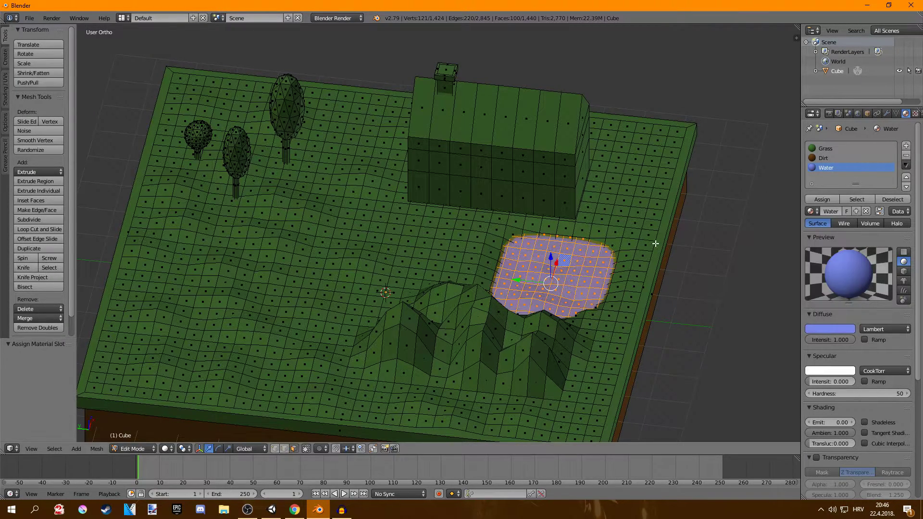
{"action": "left_click", "coordinate": [822, 199]}
Select the linked faces of all three tree trunks.
{"action": "key", "text": "z"}
{"action": "key", "text": "z"}
{"action": "key", "text": "Tab"}
{"action": "middle_click_drag", "start_coordinate": [503, 211], "coordinate": [621, 175]}
{"action": "middle_click_drag", "start_coordinate": [319, 230], "coordinate": [385, 278], "text": "shift"}
{"action": "scroll", "coordinate": [460, 240], "scroll_direction": "up", "scroll_amount": 4}
{"action": "middle_click_drag", "start_coordinate": [459, 240], "coordinate": [452, 187]}
{"action": "key", "text": "Tab"}
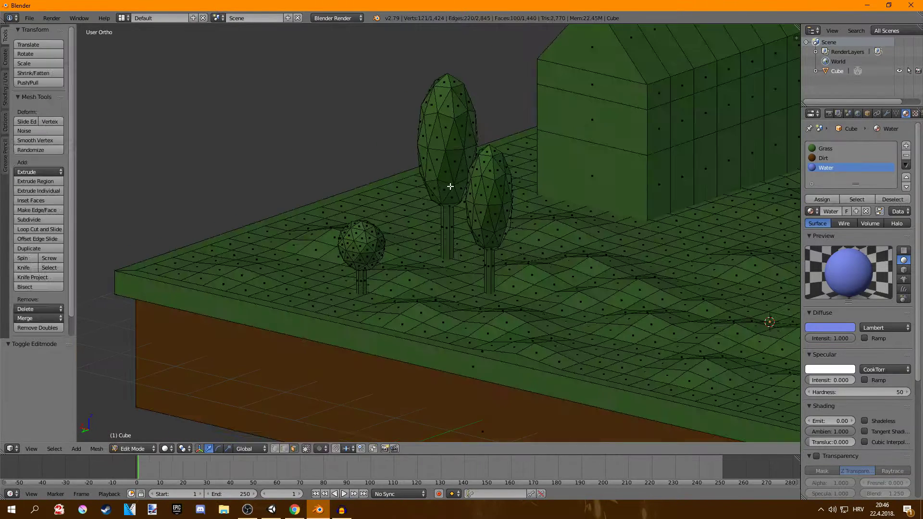
{"action": "key", "text": "l"}
{"action": "key", "text": "l"}
{"action": "key", "text": "l"}
Add a material slot for the selected trunks, assign it, and create a material named Trunks.
{"action": "left_click", "coordinate": [906, 146]}
{"action": "left_click", "coordinate": [823, 199]}
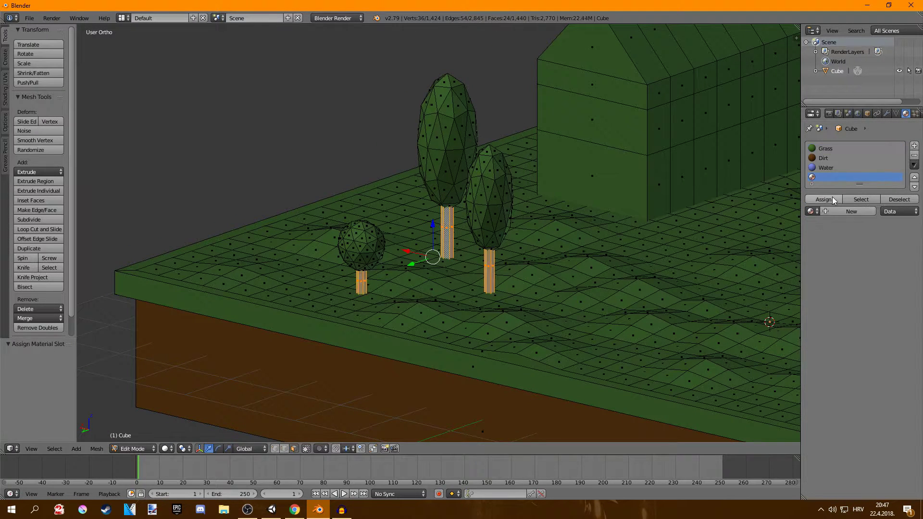
{"action": "left_click", "coordinate": [832, 211]}
{"action": "key", "text": "Return"}
Set Trunks to a brown diffuse colour with diffuse intensity 1.0 and specular intensity 0.
{"action": "left_click_drag", "start_coordinate": [830, 340], "coordinate": [855, 340]}
{"action": "left_click_drag", "start_coordinate": [825, 381], "coordinate": [806, 381]}
{"action": "left_click", "coordinate": [830, 329]}
{"action": "left_click", "coordinate": [796, 253]}
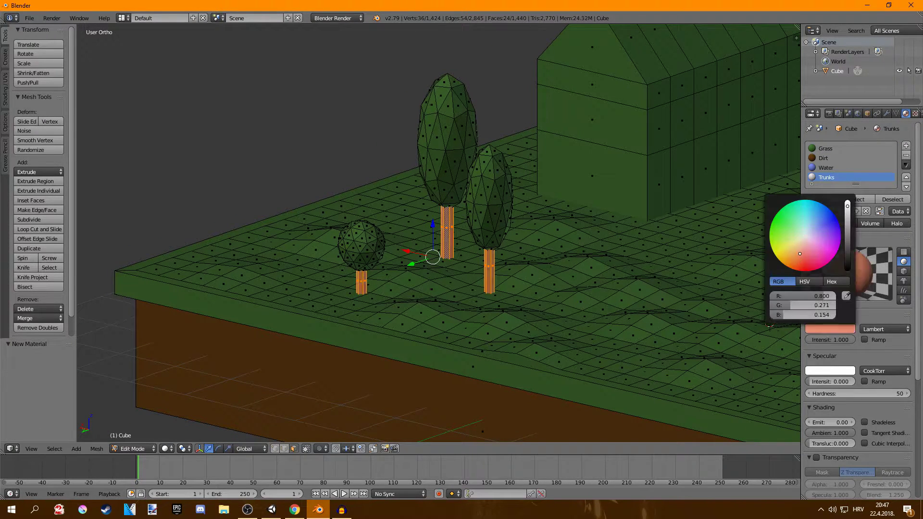
{"action": "left_click_drag", "start_coordinate": [847, 202], "coordinate": [847, 250]}
{"action": "left_click_drag", "start_coordinate": [792, 256], "coordinate": [794, 260]}
{"action": "key", "text": "Tab"}
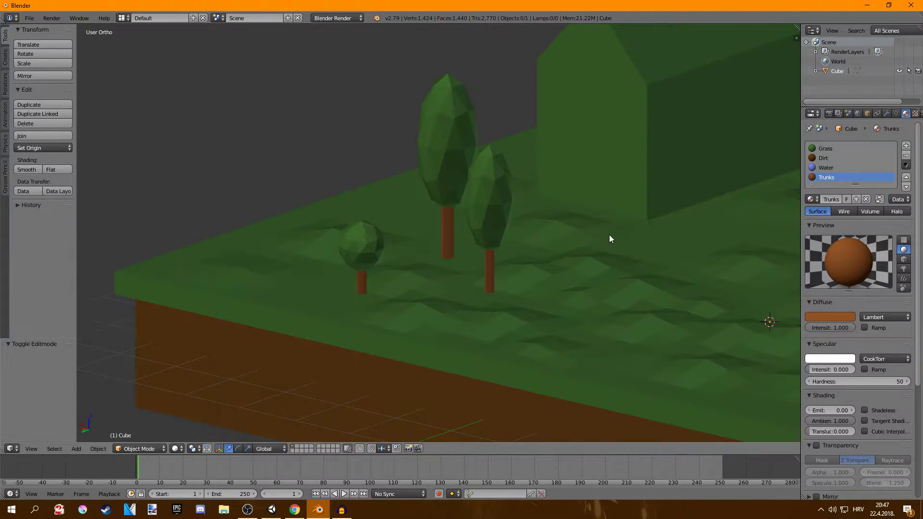
Select the foliage of the shorter oval tree and add a new material named Treetop1.
{"action": "middle_click_drag", "start_coordinate": [591, 239], "coordinate": [533, 259]}
{"action": "key", "text": "Tab"}
{"action": "right_click", "coordinate": [533, 259]}
{"action": "key", "text": "l"}
{"action": "left_click", "coordinate": [906, 146]}
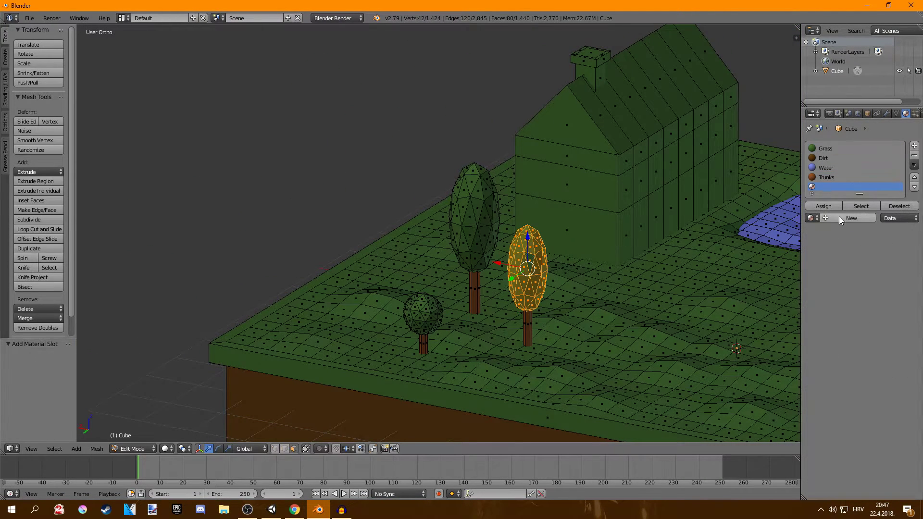
{"action": "left_click", "coordinate": [839, 218]}
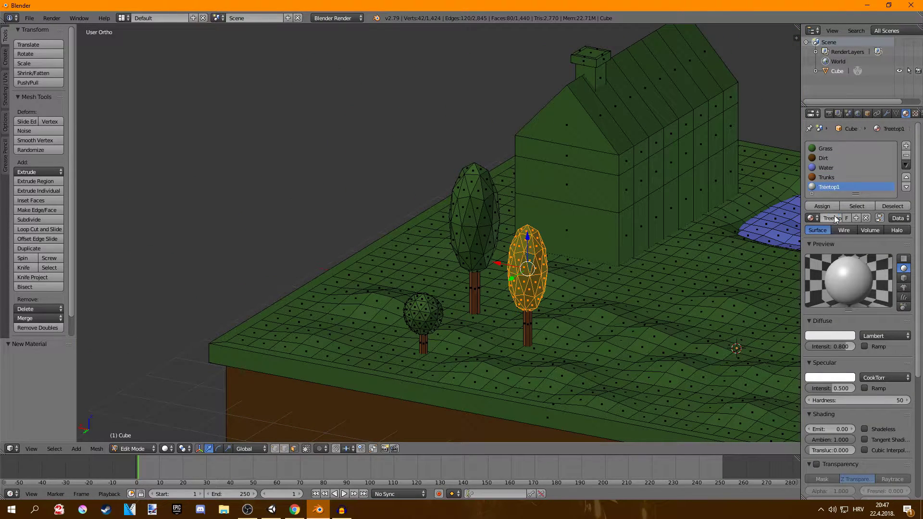
Give Treetop1 a bright green diffuse colour, maximum diffuse intensity and no specular, and assign it to the selected foliage.
{"action": "left_click_drag", "start_coordinate": [830, 346], "coordinate": [855, 345]}
{"action": "left_click_drag", "start_coordinate": [838, 387], "coordinate": [806, 387]}
{"action": "left_click", "coordinate": [830, 335]}
{"action": "left_click", "coordinate": [783, 239]}
{"action": "left_click", "coordinate": [821, 206]}
Select the linked foliage of the tallest tree and the small round tree.
{"action": "key", "text": "Tab"}
{"action": "middle_click_drag", "start_coordinate": [526, 227], "coordinate": [531, 222]}
{"action": "key", "text": "Tab"}
{"action": "right_click", "coordinate": [471, 190]}
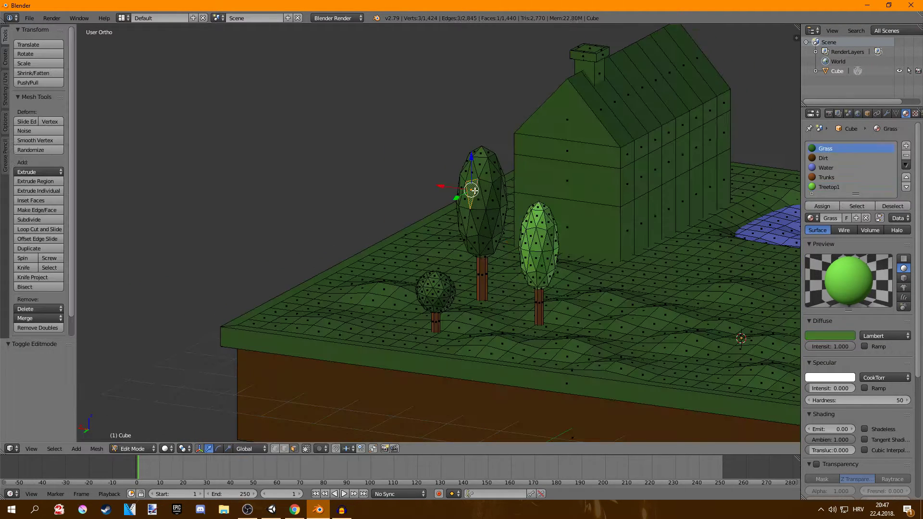
{"action": "key", "text": "l"}
{"action": "key", "text": "l"}
Add another material slot with a new material named Treetop2.
{"action": "left_click", "coordinate": [905, 146]}
{"action": "left_click", "coordinate": [842, 219]}
{"action": "type", "text": "Treetop2"}
{"action": "key", "text": "Return"}
Give Treetop2 a yellow-green diffuse colour, maximum diffuse intensity and no specular, and assign it to the selected foliage.
{"action": "left_click_drag", "start_coordinate": [831, 346], "coordinate": [860, 345]}
{"action": "left_click_drag", "start_coordinate": [841, 388], "coordinate": [807, 388]}
{"action": "left_click", "coordinate": [837, 335]}
{"action": "left_click_drag", "start_coordinate": [788, 236], "coordinate": [772, 240]}
{"action": "left_click", "coordinate": [822, 206]}
Darken the diffuse colour of the Treetop1 material.
{"action": "key", "text": "z"}
{"action": "key", "text": "z"}
{"action": "key", "text": "Tab"}
{"action": "middle_click_drag", "start_coordinate": [572, 233], "coordinate": [583, 237]}
{"action": "left_click", "coordinate": [829, 177]}
{"action": "left_click", "coordinate": [830, 324]}
{"action": "mouse_move", "coordinate": [848, 207]}
{"action": "left_mouse_down"}
{"action": "mouse_move", "coordinate": [848, 227]}
{"action": "mouse_move", "coordinate": [848, 217]}
{"action": "left_mouse_up"}
Select the door face on the house's long wall and add a new material named Door.
{"action": "middle_click_drag", "start_coordinate": [565, 178], "coordinate": [526, 262]}
{"action": "key", "text": "Tab"}
{"action": "right_click", "coordinate": [525, 288]}
{"action": "left_click", "coordinate": [905, 145]}
{"action": "left_click", "coordinate": [837, 218]}
{"action": "left_click", "coordinate": [832, 218]}
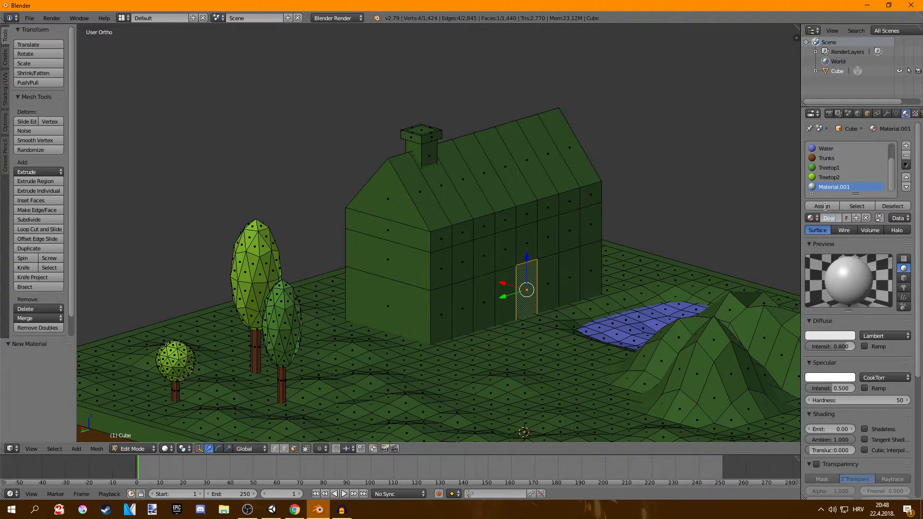
{"action": "type", "text": "Door"}
{"action": "key", "text": "Return"}
Set Door to a dark brown diffuse colour with diffuse intensity 1.0 and specular intensity 0.
{"action": "left_click_drag", "start_coordinate": [841, 347], "coordinate": [861, 346]}
{"action": "left_click_drag", "start_coordinate": [841, 388], "coordinate": [806, 388]}
{"action": "left_click", "coordinate": [832, 336]}
{"action": "left_click_drag", "start_coordinate": [793, 261], "coordinate": [789, 268]}
{"action": "left_click_drag", "start_coordinate": [848, 213], "coordinate": [848, 252]}
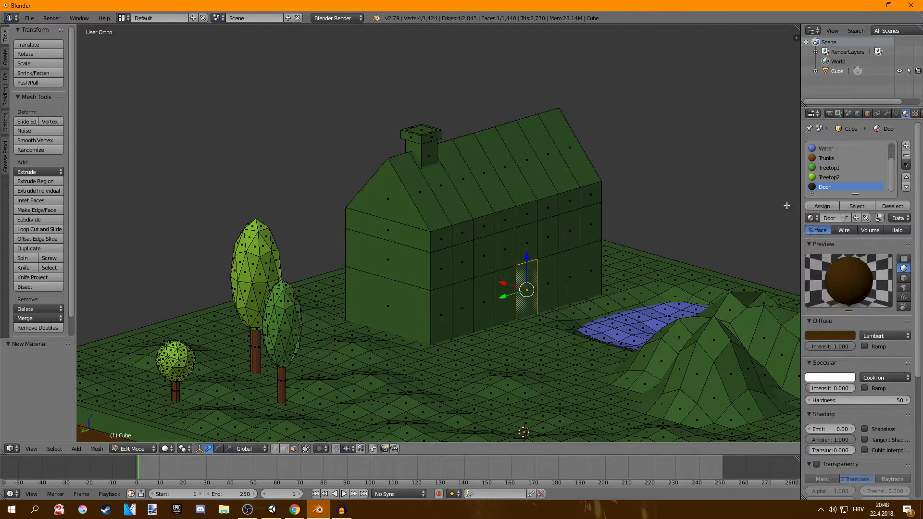
Assign the Door material to the selected door face and check the coloured house.
{"action": "left_click", "coordinate": [822, 206]}
{"action": "key", "text": "Tab"}
{"action": "middle_click_drag", "start_coordinate": [669, 245], "coordinate": [659, 241]}
Select the three window faces on the house's long wall and add a new material named Windows.
{"action": "key", "text": "Tab"}
{"action": "right_click", "coordinate": [453, 260]}
{"action": "right_click", "coordinate": [498, 252], "text": "shift"}
{"action": "right_click", "coordinate": [595, 235], "text": "shift"}
{"action": "right_click", "coordinate": [573, 236]}
{"action": "right_click", "coordinate": [503, 249], "text": "shift"}
{"action": "right_click", "coordinate": [455, 258], "text": "shift"}
{"action": "left_click", "coordinate": [906, 146]}
{"action": "double_click", "coordinate": [837, 218]}
{"action": "type", "text": "Windows"}
{"action": "key", "text": "Return"}
Set Windows to black with diffuse intensity 1.0 and specular intensity 0, and assign it to the selected window faces.
{"action": "left_click_drag", "start_coordinate": [839, 347], "coordinate": [860, 347]}
{"action": "left_click_drag", "start_coordinate": [841, 388], "coordinate": [807, 388]}
{"action": "left_click", "coordinate": [833, 336]}
{"action": "left_click_drag", "start_coordinate": [848, 213], "coordinate": [848, 268]}
{"action": "left_click", "coordinate": [821, 206]}
{"action": "key", "text": "shift+z"}
{"action": "key", "text": "Tab"}
{"action": "middle_click_drag", "start_coordinate": [614, 239], "coordinate": [506, 289]}
Select the house's wall and roof faces, excluding the door and windows, and add a new material for them.
{"action": "key", "text": "Tab"}
{"action": "key", "text": "shift+z"}
{"action": "key", "text": "l"}
{"action": "right_click", "coordinate": [517, 291], "text": "shift"}
{"action": "right_click", "coordinate": [574, 242], "text": "shift"}
{"action": "middle_click_drag", "start_coordinate": [613, 263], "coordinate": [625, 248]}
{"action": "left_click", "coordinate": [906, 146]}
{"action": "left_click", "coordinate": [842, 218]}
Give the new house material a pale yellow-orange diffuse colour, diffuse intensity 1.0 and specular 0, and assign it to the selected faces.
{"action": "left_click_drag", "start_coordinate": [839, 347], "coordinate": [860, 346]}
{"action": "left_click_drag", "start_coordinate": [842, 388], "coordinate": [806, 388]}
{"action": "left_click", "coordinate": [832, 335]}
{"action": "left_click_drag", "start_coordinate": [793, 257], "coordinate": [788, 263]}
{"action": "left_click", "coordinate": [824, 205]}
{"action": "key", "text": "Tab"}
{"action": "middle_click_drag", "start_coordinate": [607, 258], "coordinate": [599, 262]}
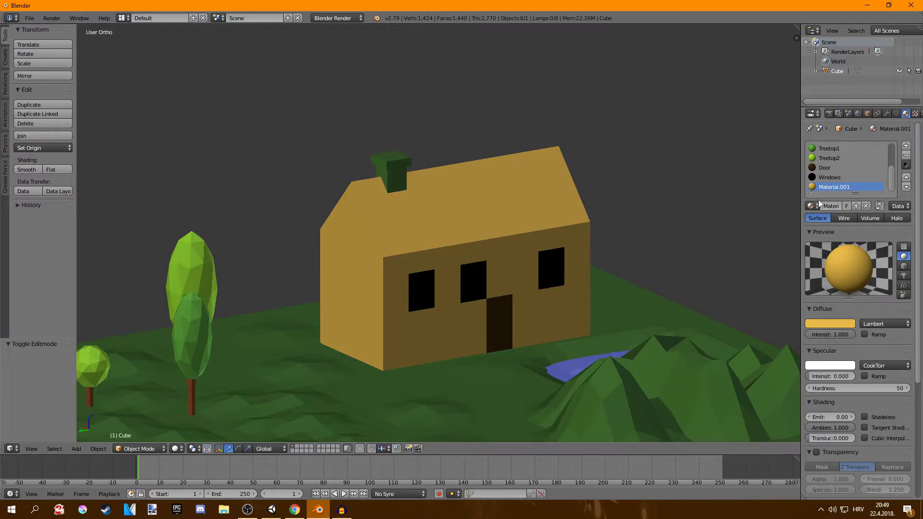
{"action": "left_click", "coordinate": [830, 323]}
{"action": "left_click_drag", "start_coordinate": [788, 250], "coordinate": [791, 243]}
Select all the roof faces of the house and add a new material named Roof.
{"action": "key", "text": "Tab"}
{"action": "middle_click_drag", "start_coordinate": [377, 227], "coordinate": [414, 236]}
{"action": "right_click", "coordinate": [404, 235]}
{"action": "right_click", "coordinate": [472, 214], "text": "shift"}
{"action": "right_click", "coordinate": [499, 200], "text": "shift"}
{"action": "right_click", "coordinate": [531, 200], "text": "shift"}
{"action": "right_click", "coordinate": [435, 209], "text": "shift"}
{"action": "middle_click_drag", "start_coordinate": [532, 200], "coordinate": [541, 244]}
{"action": "left_click", "coordinate": [905, 147]}
{"action": "left_click", "coordinate": [842, 217]}
{"action": "left_click", "coordinate": [836, 216]}
Give Roof a brown diffuse colour with diffuse intensity 1.0 and no specular, and assign it to the roof faces.
{"action": "left_click", "coordinate": [831, 335]}
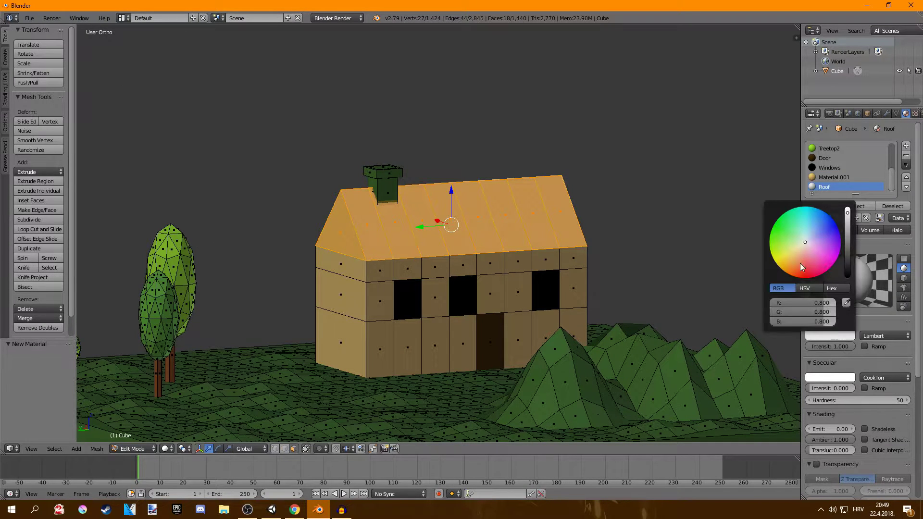
{"action": "left_click", "coordinate": [818, 257]}
{"action": "left_click", "coordinate": [823, 207]}
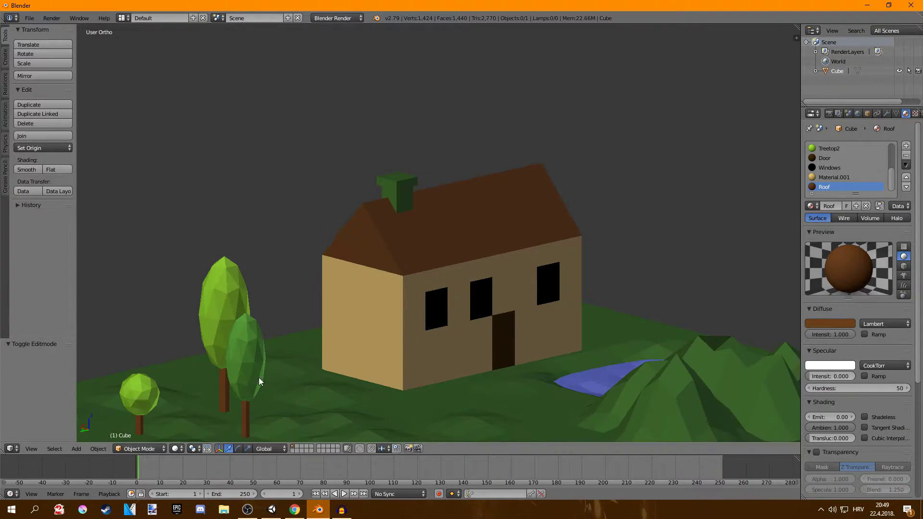
{"action": "middle_click_drag", "start_coordinate": [485, 241], "coordinate": [500, 252], "text": "shift"}
Rename Material.001 to House and select the whole chimney.
{"action": "key", "text": "Tab"}
{"action": "left_click", "coordinate": [833, 177]}
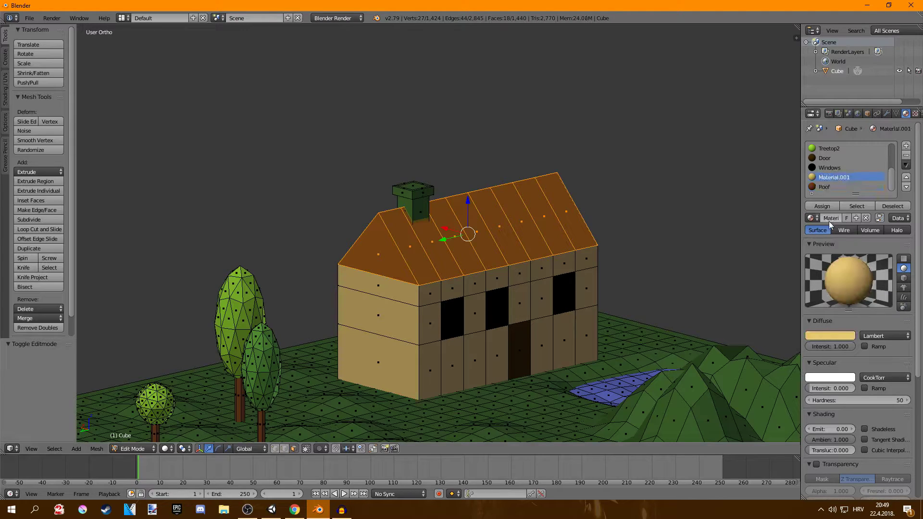
{"action": "right_click", "coordinate": [412, 190]}
{"action": "key", "text": "l"}
{"action": "scroll", "coordinate": [412, 192], "scroll_direction": "up", "scroll_amount": 4}
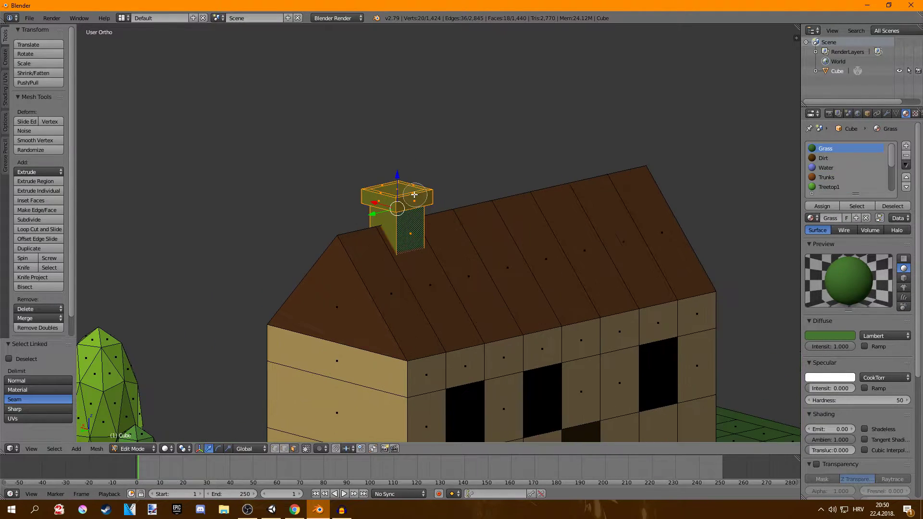
Assign the House material to the chimney's shaft and the Roof material to its wider cap.
{"action": "middle_click_drag", "start_coordinate": [406, 185], "coordinate": [340, 190]}
{"action": "right_click", "coordinate": [526, 140], "text": "shift"}
{"action": "right_click", "coordinate": [340, 180], "text": "shift"}
{"action": "scroll", "coordinate": [339, 190], "scroll_direction": "up", "scroll_amount": 4}
{"action": "middle_click_drag", "start_coordinate": [239, 208], "coordinate": [385, 216]}
{"action": "right_click", "coordinate": [263, 177], "text": "shift"}
{"action": "scroll", "coordinate": [385, 217], "scroll_direction": "down", "scroll_amount": 3}
{"action": "scroll", "coordinate": [833, 172], "scroll_direction": "down", "scroll_amount": 1}
{"action": "scroll", "coordinate": [834, 172], "scroll_direction": "down", "scroll_amount": 3}
{"action": "left_click", "coordinate": [827, 178]}
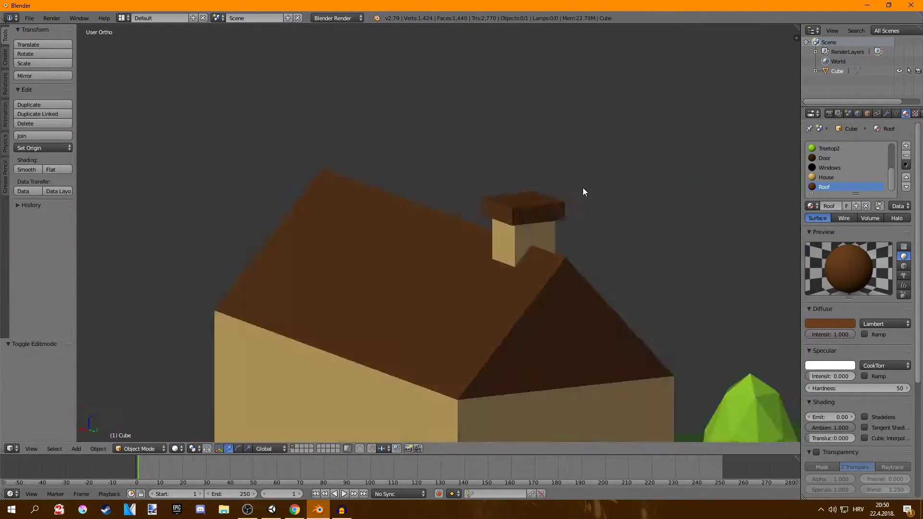
{"action": "scroll", "coordinate": [583, 187], "scroll_direction": "down", "scroll_amount": 5}
{"action": "middle_click_drag", "start_coordinate": [544, 198], "coordinate": [572, 212]}
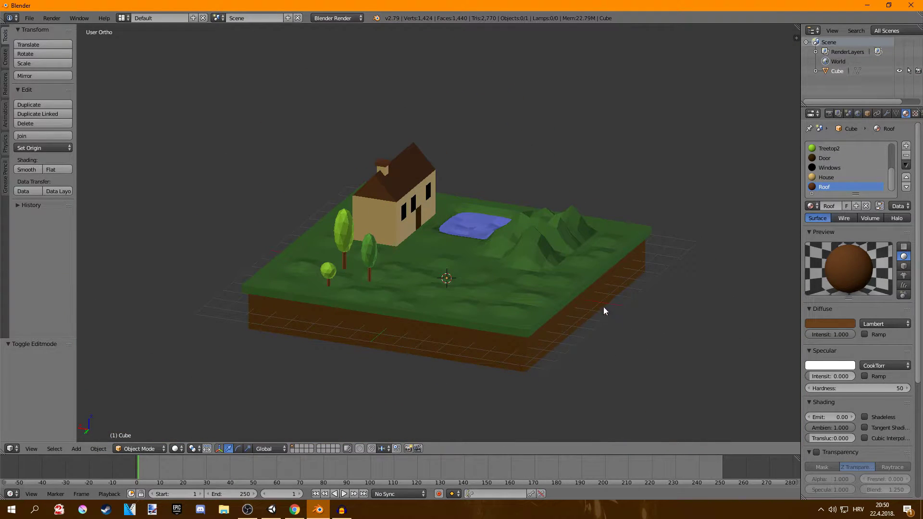
Select the landscape model and rotate it -90° about the X axis.
{"action": "right_click", "coordinate": [562, 289]}
{"action": "type", "text": "rx-90"}
{"action": "key", "text": "Escape"}
{"action": "type", "text": "r"}
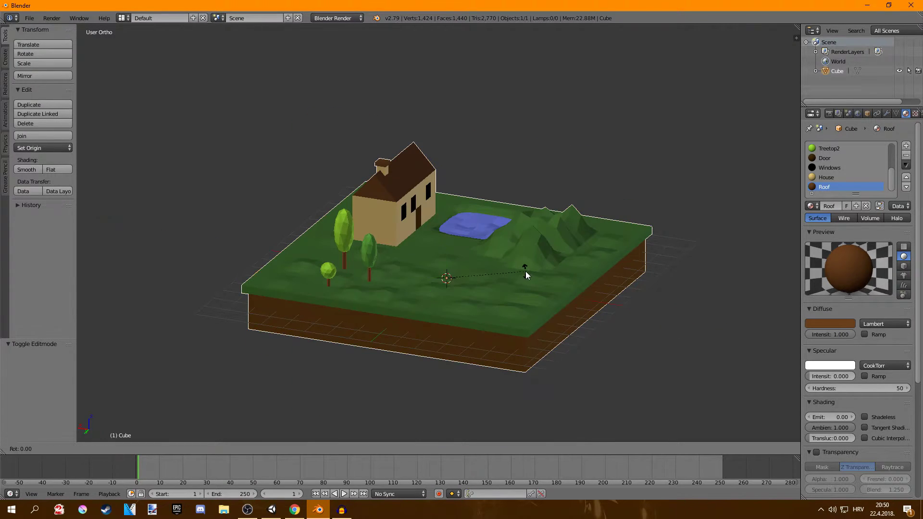
{"action": "type", "text": "x-90"}
{"action": "key", "text": "Return"}
Apply the model's rotation and rotate it 90° about the X axis.
{"action": "key", "text": "ctrl+a"}
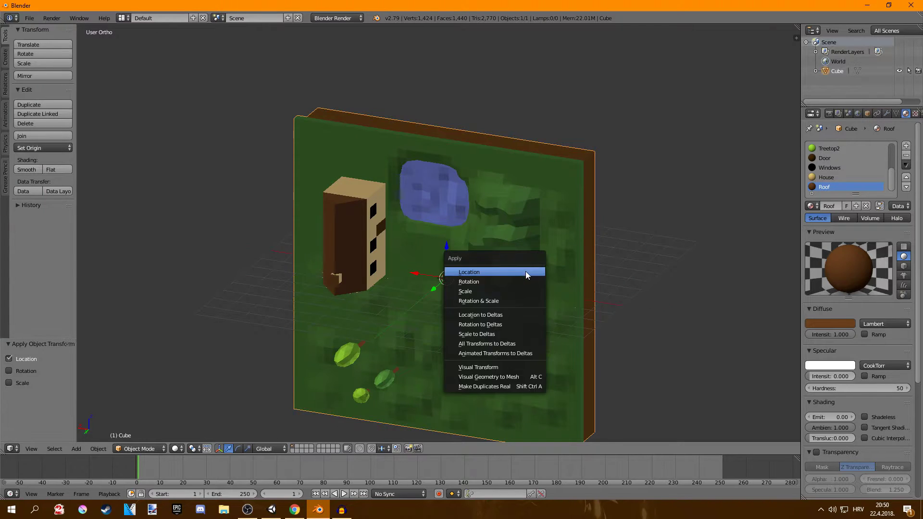
{"action": "left_click", "coordinate": [519, 286]}
{"action": "type", "text": "rx90"}
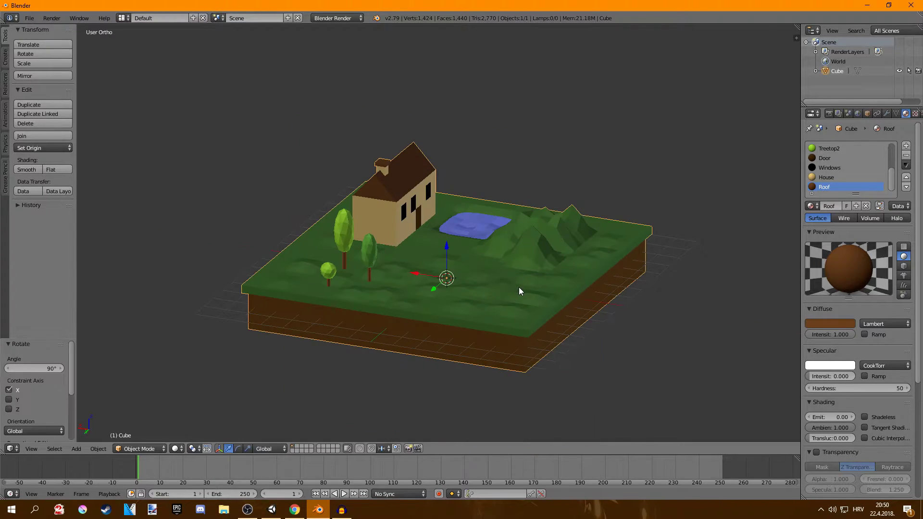
{"action": "key", "text": "Return"}
Start exporting the model in FBX format.
{"action": "left_click", "coordinate": [27, 17]}
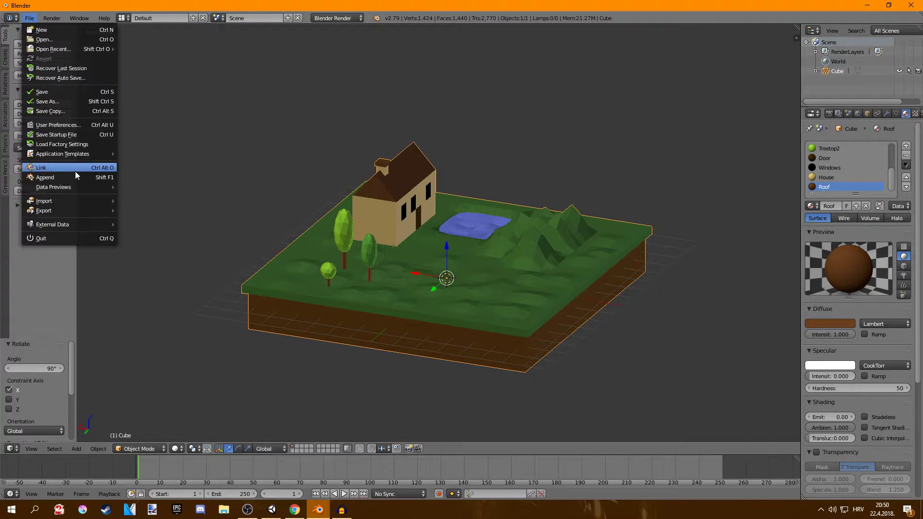
{"action": "mouse_move", "coordinate": [54, 204]}
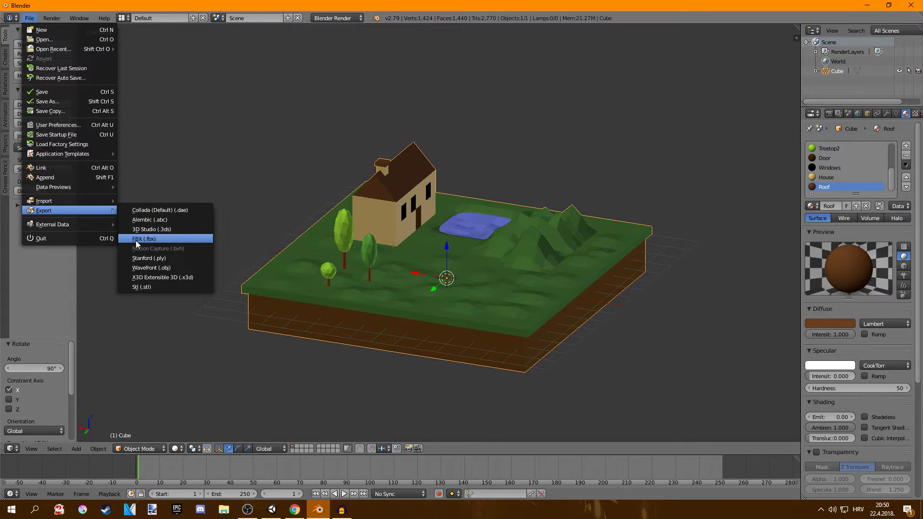
{"action": "left_click", "coordinate": [144, 241]}
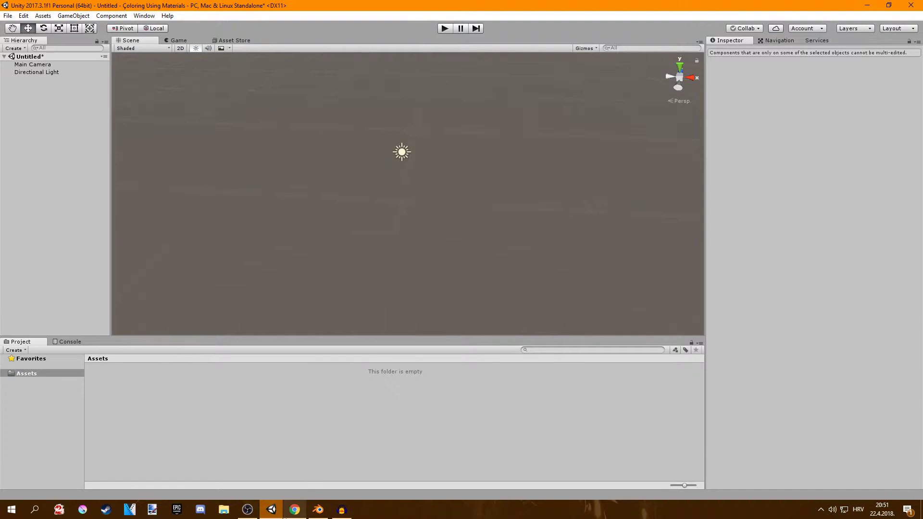
In Unity, import test.fbx from the Desktop into the project's Assets and place the model in the scene.
{"action": "left_click", "coordinate": [224, 510]}
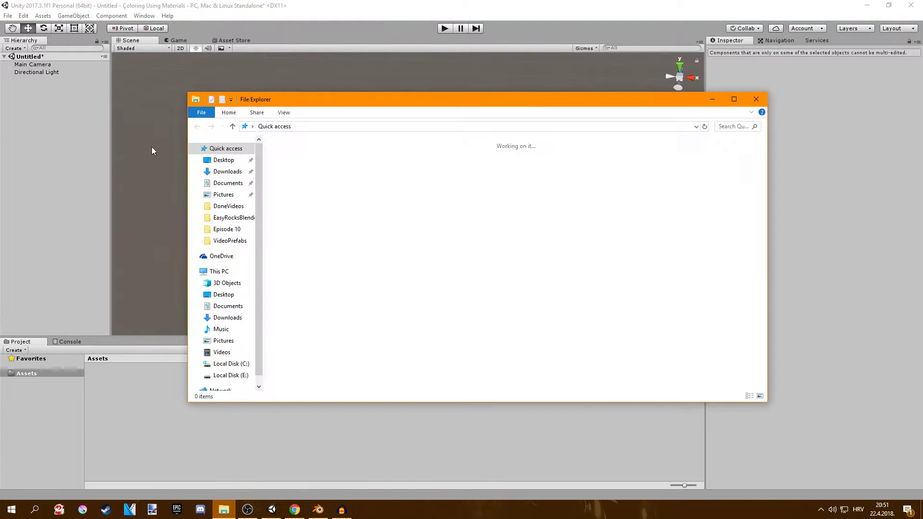
{"action": "left_click", "coordinate": [243, 160]}
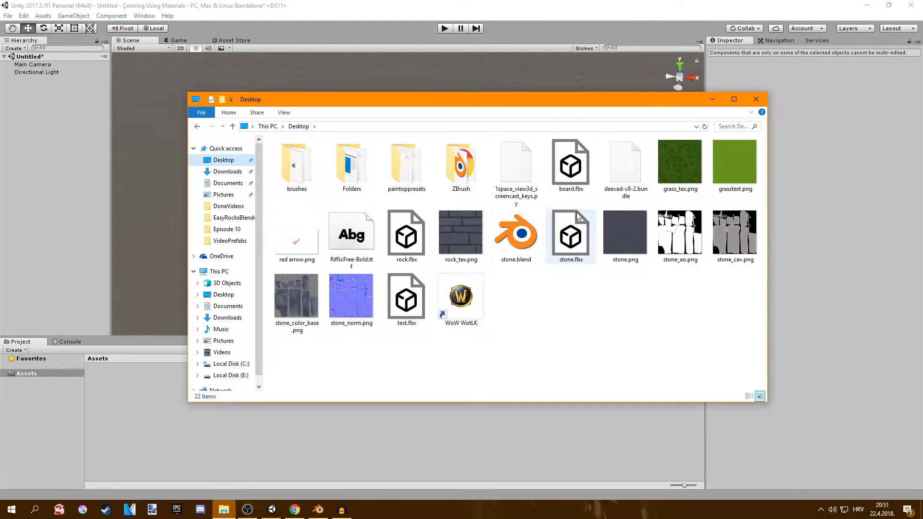
{"action": "left_click_drag", "start_coordinate": [412, 309], "coordinate": [181, 415]}
{"action": "left_click_drag", "start_coordinate": [106, 388], "coordinate": [416, 155]}
{"action": "right_click_drag", "start_coordinate": [470, 142], "coordinate": [472, 154]}
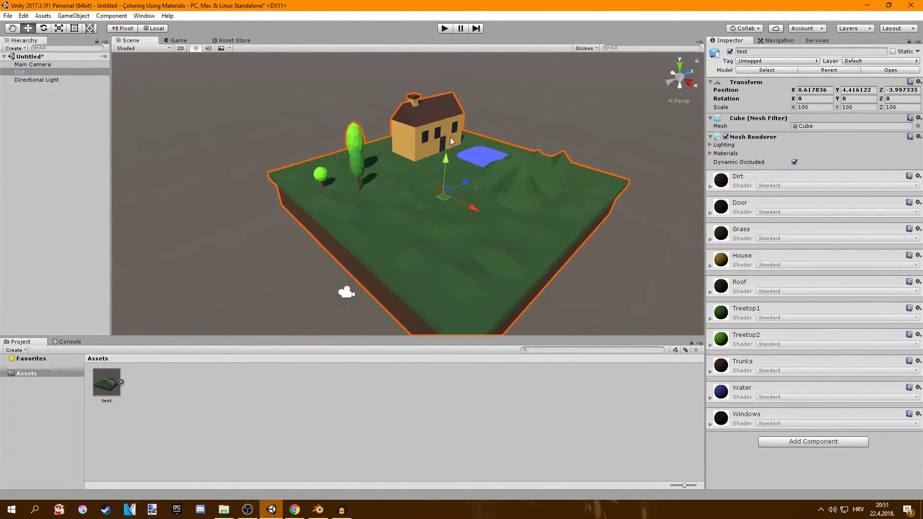
Create a new material asset named Roof in the Assets folder.
{"action": "right_click", "coordinate": [152, 378]}
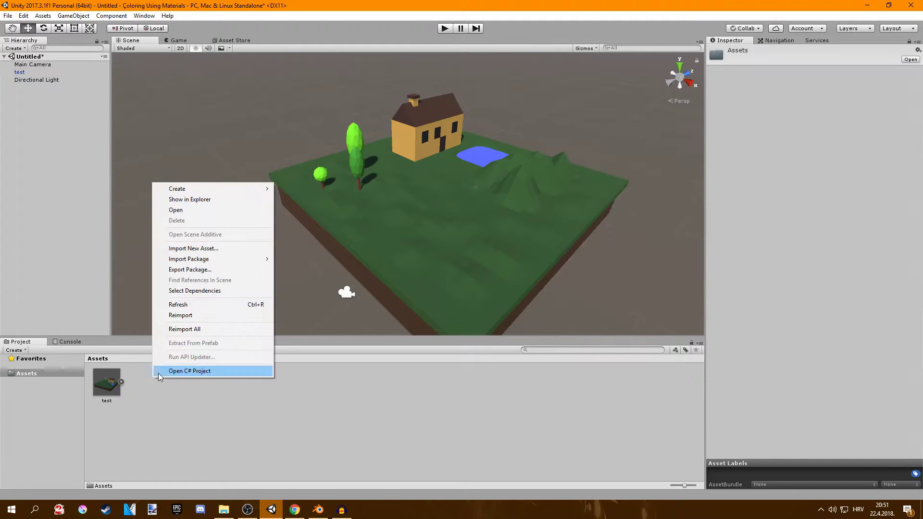
{"action": "mouse_move", "coordinate": [192, 189]}
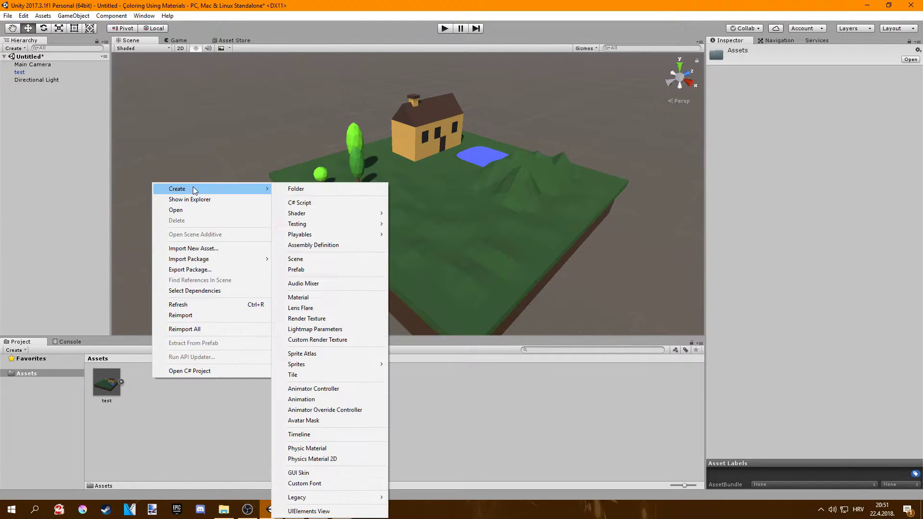
{"action": "left_click", "coordinate": [313, 298]}
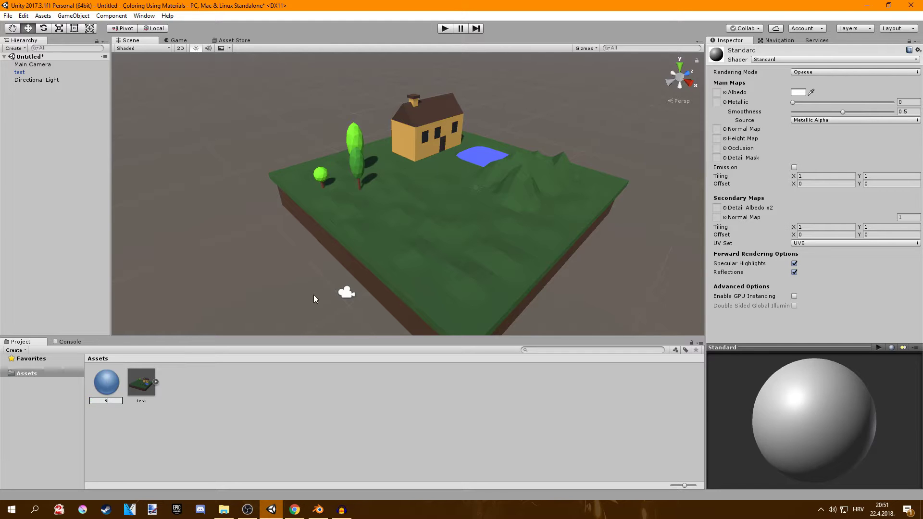
{"action": "key", "text": "Return"}
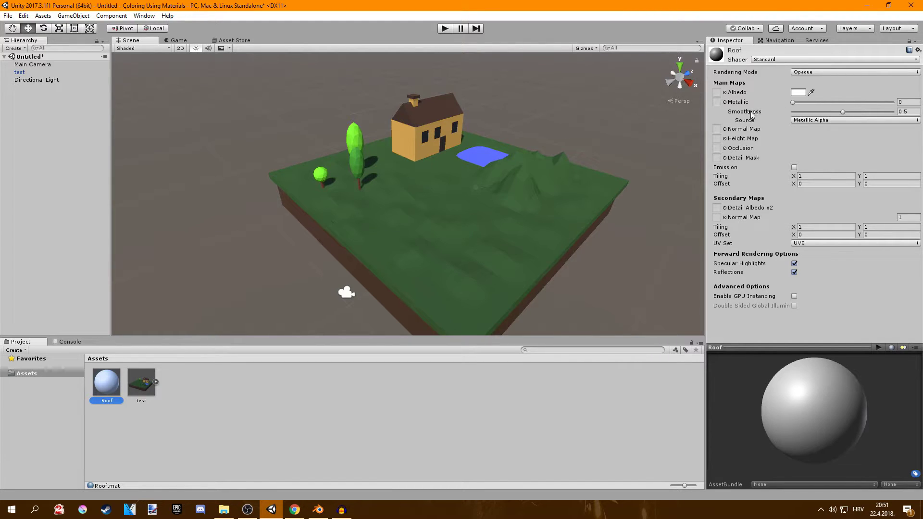
Set the Roof material's smoothness to 0 and its albedo to brown 6B480A.
{"action": "left_click_drag", "start_coordinate": [843, 112], "coordinate": [795, 119]}
{"action": "left_click", "coordinate": [798, 92]}
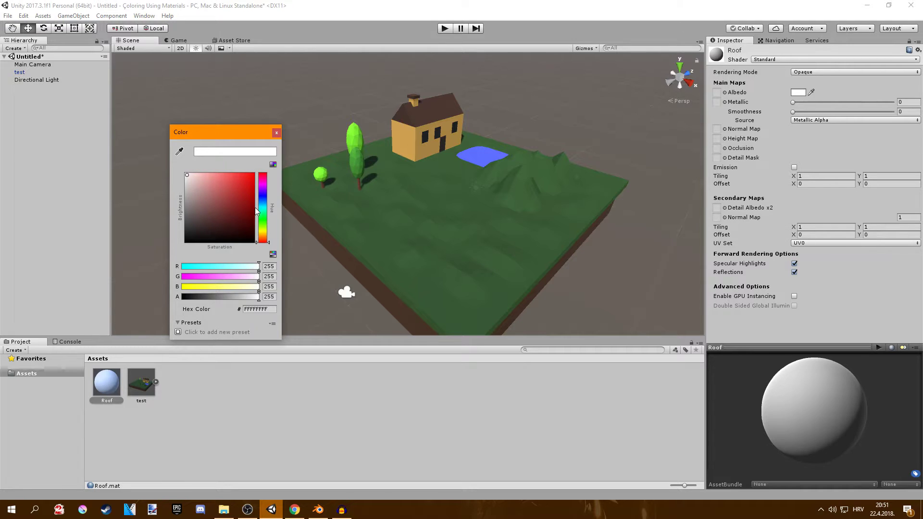
{"action": "left_click", "coordinate": [263, 234]}
{"action": "left_click", "coordinate": [236, 213]}
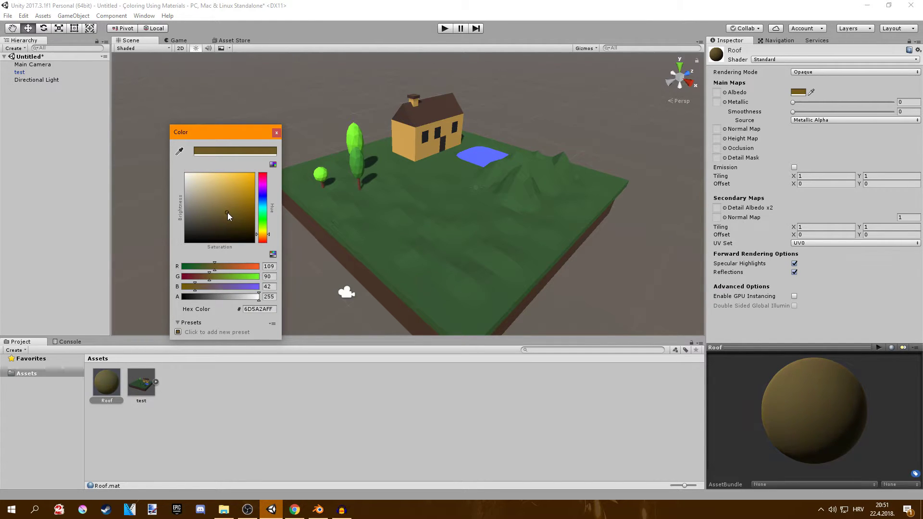
{"action": "left_click_drag", "start_coordinate": [227, 212], "coordinate": [262, 235]}
{"action": "left_click", "coordinate": [249, 217]}
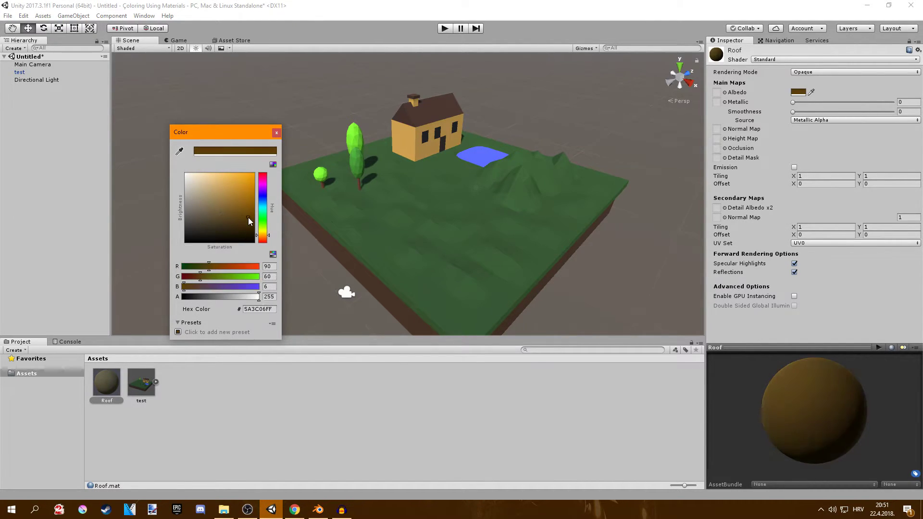
{"action": "left_click", "coordinate": [276, 132]}
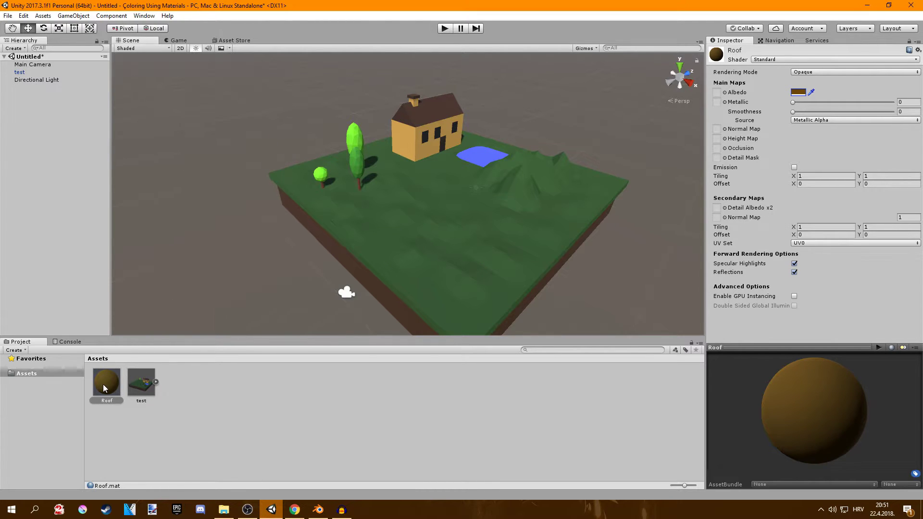
Apply the Roof material to the roof of the house in the scene.
{"action": "left_click_drag", "start_coordinate": [104, 389], "coordinate": [443, 108]}
{"action": "middle_click_drag", "start_coordinate": [487, 94], "coordinate": [473, 126]}
{"action": "scroll", "coordinate": [492, 78], "scroll_direction": "up", "scroll_amount": 3}
{"action": "middle_click_drag", "start_coordinate": [499, 74], "coordinate": [472, 116]}
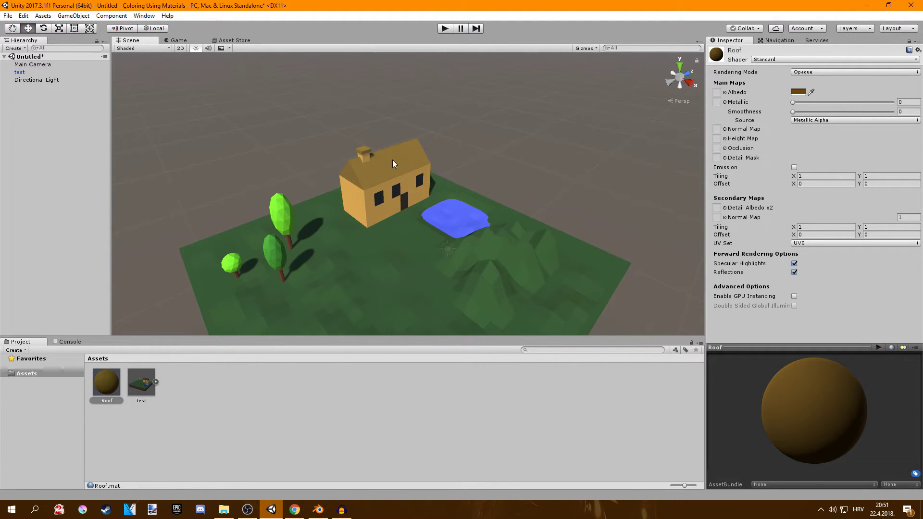
Change the Roof material's albedo to a darker, more reddish brown.
{"action": "left_click", "coordinate": [806, 93]}
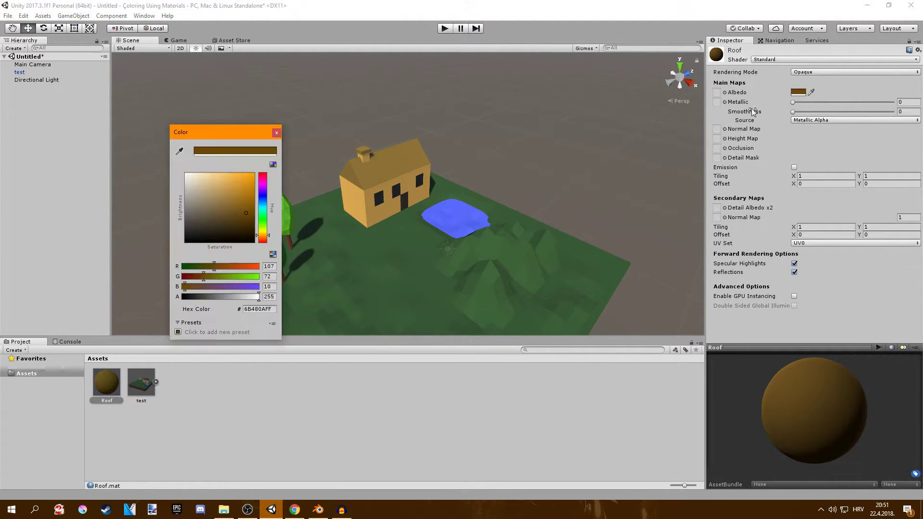
{"action": "mouse_move", "coordinate": [252, 209]}
{"action": "left_mouse_down"}
{"action": "mouse_move", "coordinate": [238, 225]}
{"action": "mouse_move", "coordinate": [246, 227]}
{"action": "left_mouse_up"}
{"action": "left_click", "coordinate": [263, 237]}
{"action": "left_click", "coordinate": [246, 226]}
{"action": "left_click", "coordinate": [276, 133]}
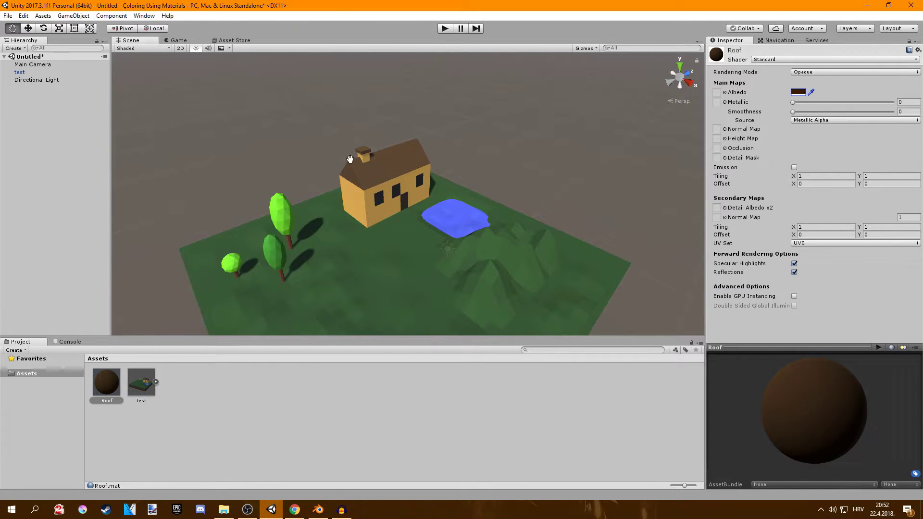
Create another material asset named House in the Assets folder.
{"action": "middle_click_drag", "start_coordinate": [300, 221], "coordinate": [319, 197]}
{"action": "right_click", "coordinate": [208, 382]}
{"action": "mouse_move", "coordinate": [250, 193]}
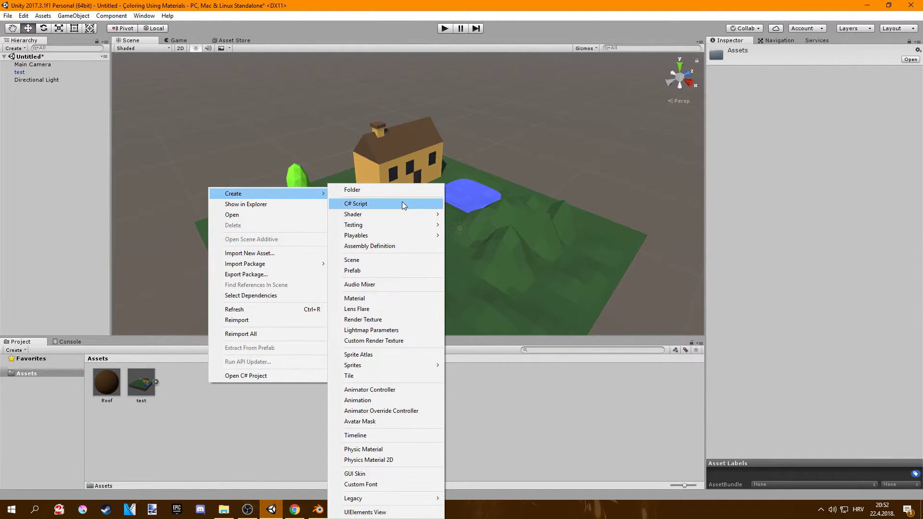
{"action": "left_click", "coordinate": [370, 298]}
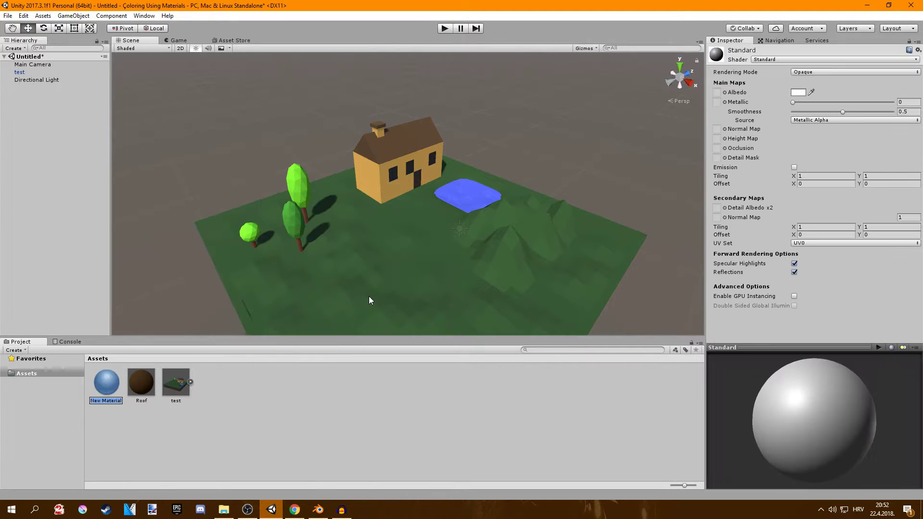
{"action": "type", "text": "House"}
{"action": "key", "text": "Return"}
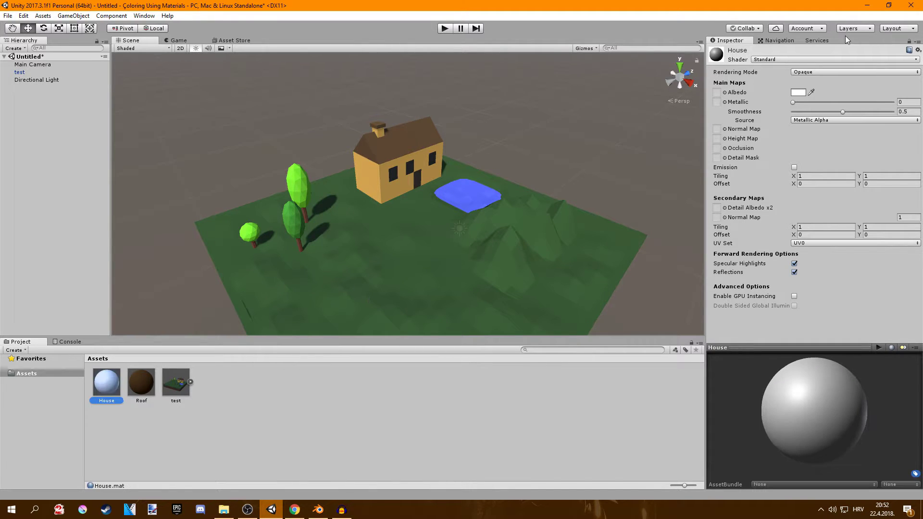
Give the House material smoothness 0 and a yellow-orange albedo, and apply it to the house walls.
{"action": "left_click", "coordinate": [804, 92]}
{"action": "left_click_drag", "start_coordinate": [843, 111], "coordinate": [776, 97]}
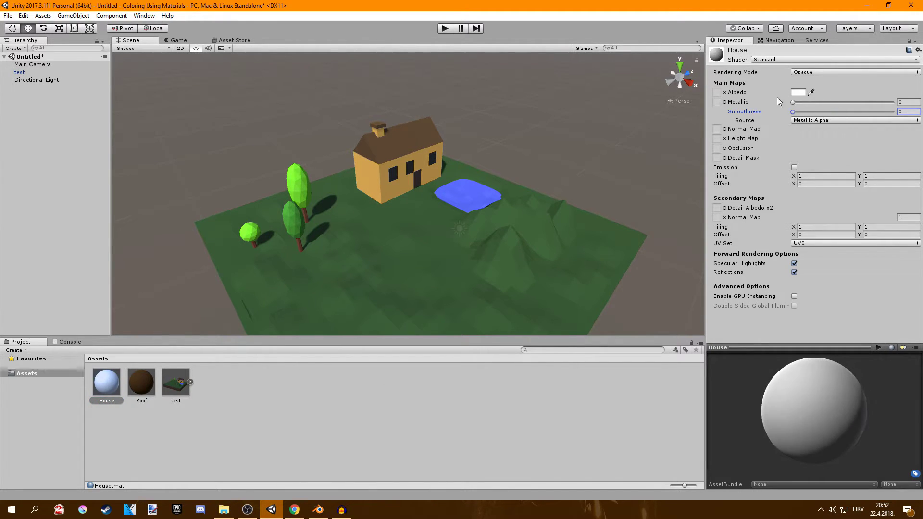
{"action": "left_click", "coordinate": [263, 235]}
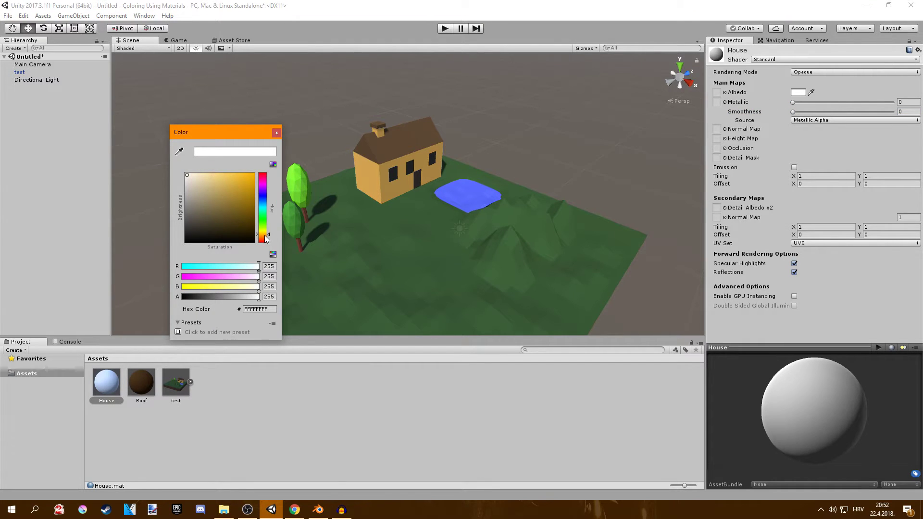
{"action": "mouse_move", "coordinate": [244, 183]}
{"action": "left_mouse_down"}
{"action": "mouse_move", "coordinate": [251, 192]}
{"action": "mouse_move", "coordinate": [240, 183]}
{"action": "left_mouse_up"}
{"action": "left_click", "coordinate": [277, 132]}
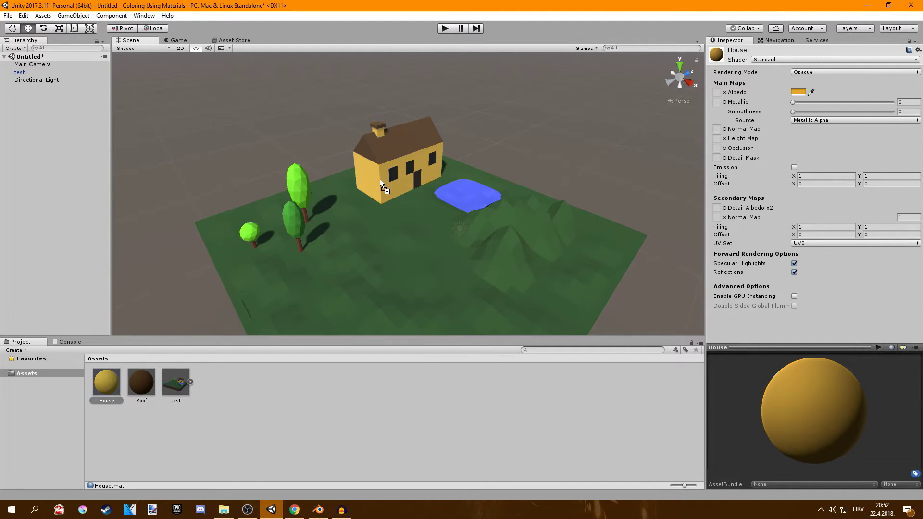
{"action": "middle_click_drag", "start_coordinate": [420, 177], "coordinate": [435, 151]}
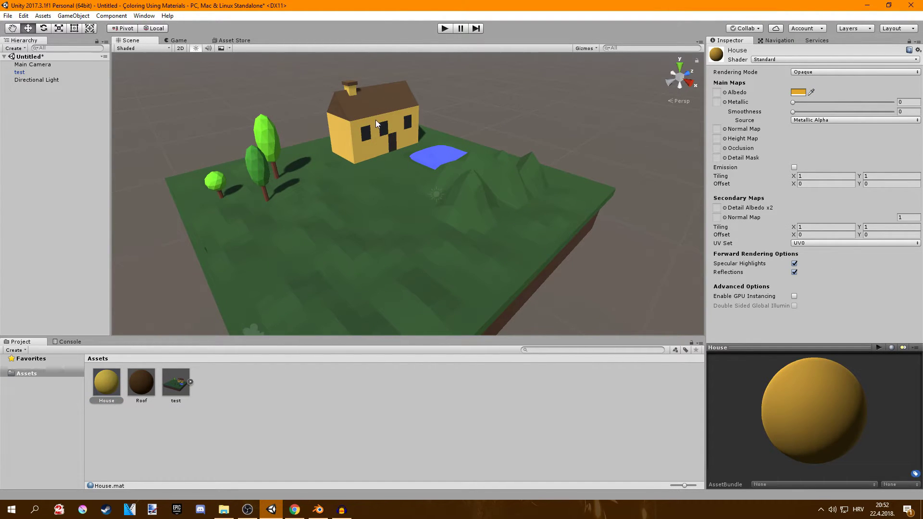
{"action": "middle_click_drag", "start_coordinate": [376, 124], "coordinate": [408, 142]}
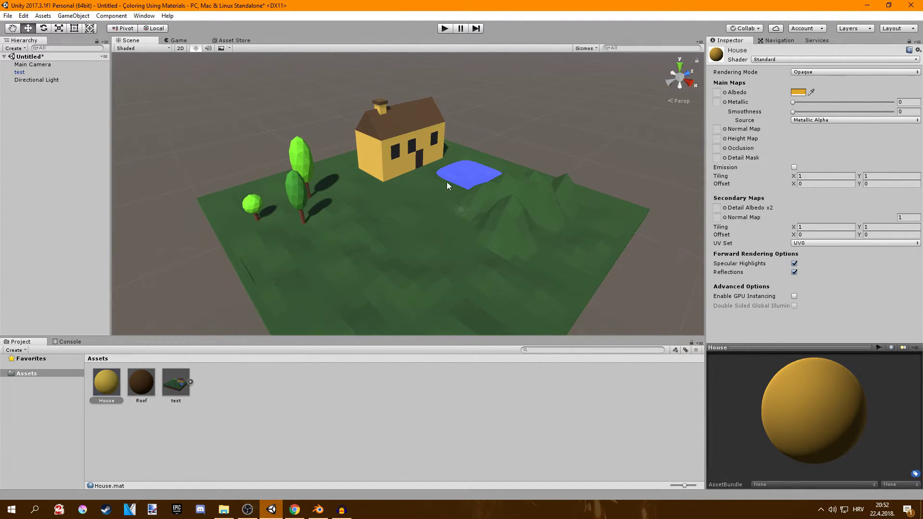
{"action": "left_click", "coordinate": [798, 92]}
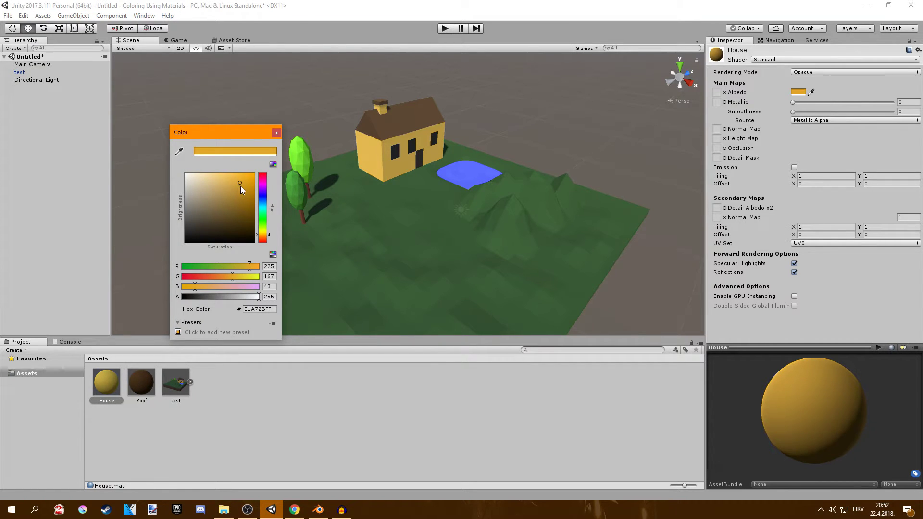
{"action": "mouse_move", "coordinate": [240, 186]}
{"action": "left_mouse_down"}
{"action": "mouse_move", "coordinate": [217, 225]}
{"action": "mouse_move", "coordinate": [226, 243]}
{"action": "mouse_move", "coordinate": [217, 225]}
{"action": "mouse_move", "coordinate": [229, 188]}
{"action": "mouse_move", "coordinate": [193, 175]}
{"action": "mouse_move", "coordinate": [213, 222]}
{"action": "mouse_move", "coordinate": [241, 193]}
{"action": "left_mouse_up"}
{"action": "left_click", "coordinate": [276, 132]}
Create a material asset named Window in the Assets folder.
{"action": "right_click", "coordinate": [257, 387]}
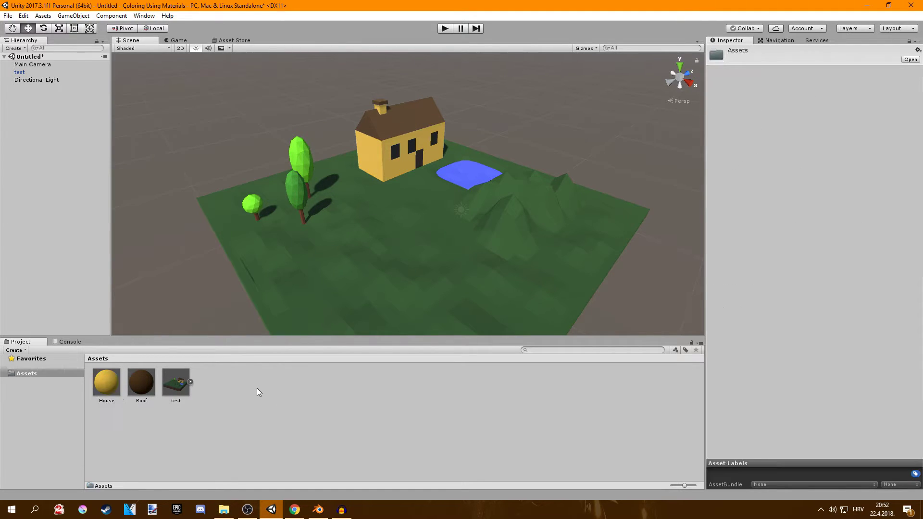
{"action": "mouse_move", "coordinate": [303, 198]}
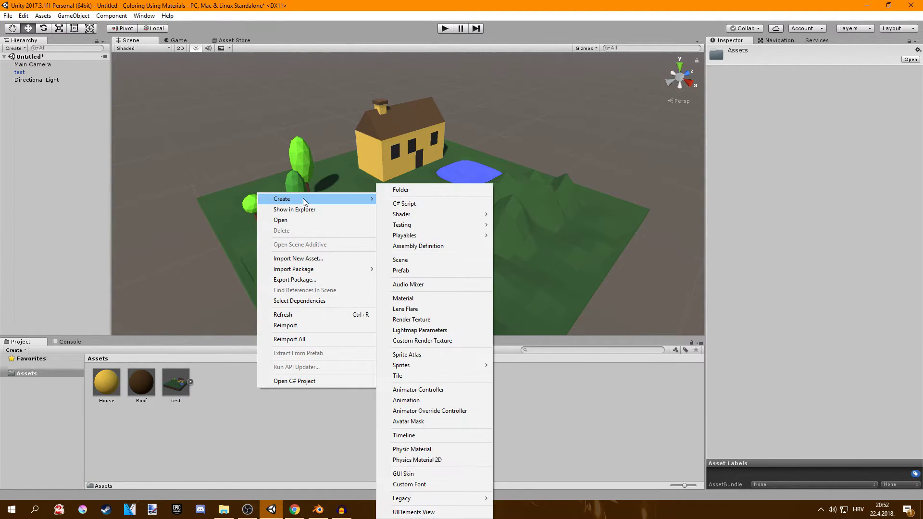
{"action": "left_click", "coordinate": [408, 298]}
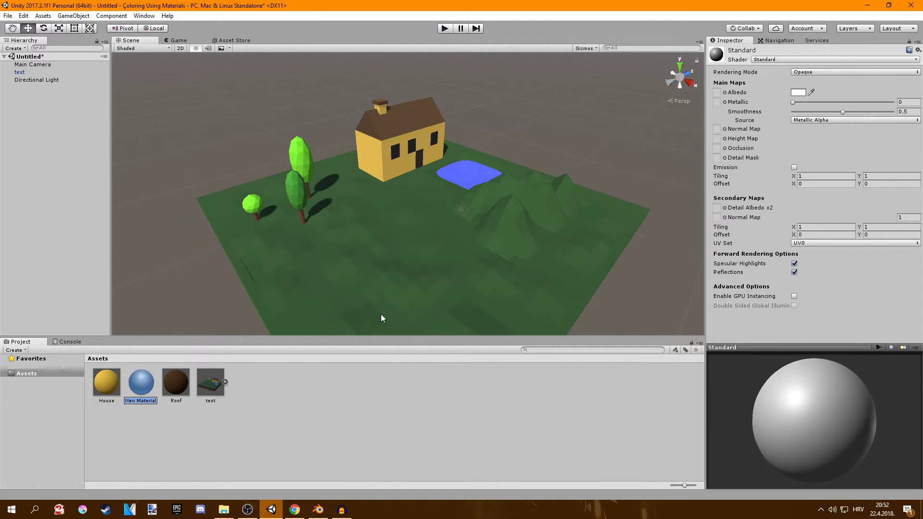
{"action": "type", "text": "Window"}
{"action": "key", "text": "Return"}
Give the Window material smoothness 0 and a near-black albedo, and apply it to the house windows.
{"action": "left_click_drag", "start_coordinate": [842, 111], "coordinate": [793, 111]}
{"action": "left_click", "coordinate": [798, 93]}
{"action": "left_click_drag", "start_coordinate": [231, 216], "coordinate": [254, 284]}
{"action": "left_click", "coordinate": [277, 132]}
{"action": "left_click_drag", "start_coordinate": [411, 143], "coordinate": [412, 192], "text": "alt"}
{"action": "scroll", "coordinate": [413, 196], "scroll_direction": "up", "scroll_amount": 2}
Create a material asset named Door in the Assets folder.
{"action": "right_click", "coordinate": [264, 399]}
{"action": "mouse_move", "coordinate": [298, 210]}
{"action": "left_click", "coordinate": [414, 301]}
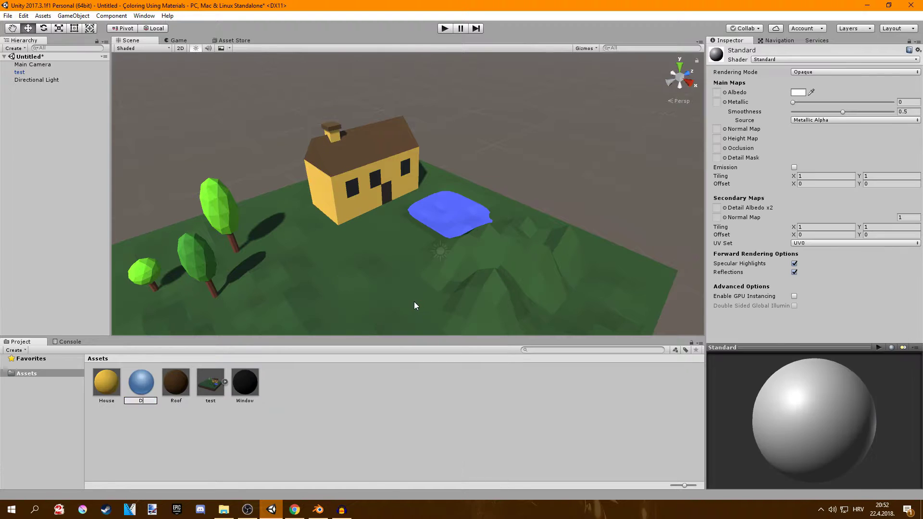
{"action": "type", "text": "Door"}
{"action": "key", "text": "Return"}
Give the Door material an orange-brown albedo and smoothness 0, and apply it to the house door.
{"action": "left_click", "coordinate": [798, 91]}
{"action": "left_click", "coordinate": [263, 236]}
{"action": "left_click", "coordinate": [253, 202]}
{"action": "left_click", "coordinate": [277, 133]}
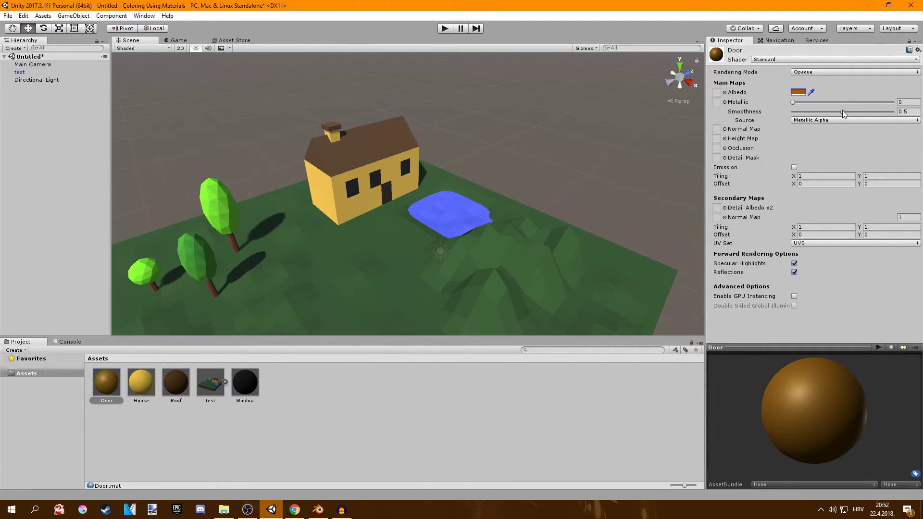
{"action": "left_click_drag", "start_coordinate": [843, 111], "coordinate": [793, 112]}
{"action": "left_click_drag", "start_coordinate": [107, 383], "coordinate": [387, 193]}
Create a material asset named Trunks in the Assets folder.
{"action": "left_click_drag", "start_coordinate": [240, 206], "coordinate": [375, 192], "text": "alt"}
{"action": "right_click", "coordinate": [319, 386]}
{"action": "mouse_move", "coordinate": [370, 197]}
{"action": "left_click", "coordinate": [472, 299]}
{"action": "type", "text": "Trunks"}
{"action": "key", "text": "Return"}
Give the Trunks material smoothness 0 and a brown albedo, and apply it to the tree trunks.
{"action": "left_click_drag", "start_coordinate": [841, 112], "coordinate": [792, 112]}
{"action": "left_click", "coordinate": [798, 92]}
{"action": "left_click", "coordinate": [267, 237]}
{"action": "left_click_drag", "start_coordinate": [251, 198], "coordinate": [251, 209]}
{"action": "left_click", "coordinate": [281, 128]}
{"action": "left_click_drag", "start_coordinate": [245, 382], "coordinate": [392, 228]}
Change the Trunks material's albedo to a darker brown.
{"action": "middle_click_drag", "start_coordinate": [492, 218], "coordinate": [450, 172]}
{"action": "left_click", "coordinate": [798, 92]}
{"action": "left_click", "coordinate": [250, 218]}
{"action": "left_click", "coordinate": [280, 128]}
Create two material assets named Treetop1 and Treetop2 in the Assets folder.
{"action": "right_click", "coordinate": [325, 395]}
{"action": "left_click", "coordinate": [476, 301]}
{"action": "type", "text": "Treetop1"}
{"action": "key", "text": "Return"}
Give the Treetop1 material smoothness 0 and a light yellow-green albedo, and apply it to the bright green treetops.
{"action": "left_click_drag", "start_coordinate": [842, 112], "coordinate": [793, 112]}
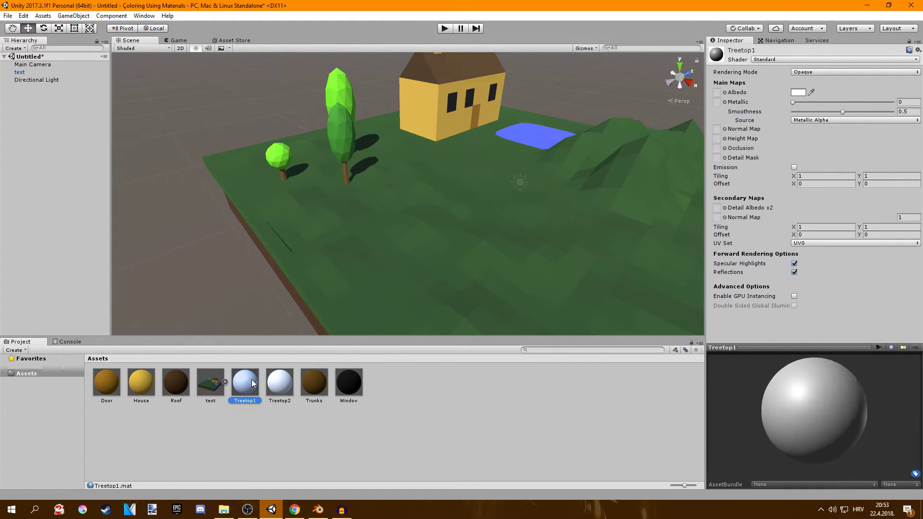
{"action": "left_click", "coordinate": [798, 92]}
{"action": "left_click_drag", "start_coordinate": [263, 238], "coordinate": [263, 227]}
{"action": "left_click", "coordinate": [244, 187]}
{"action": "left_click", "coordinate": [280, 128]}
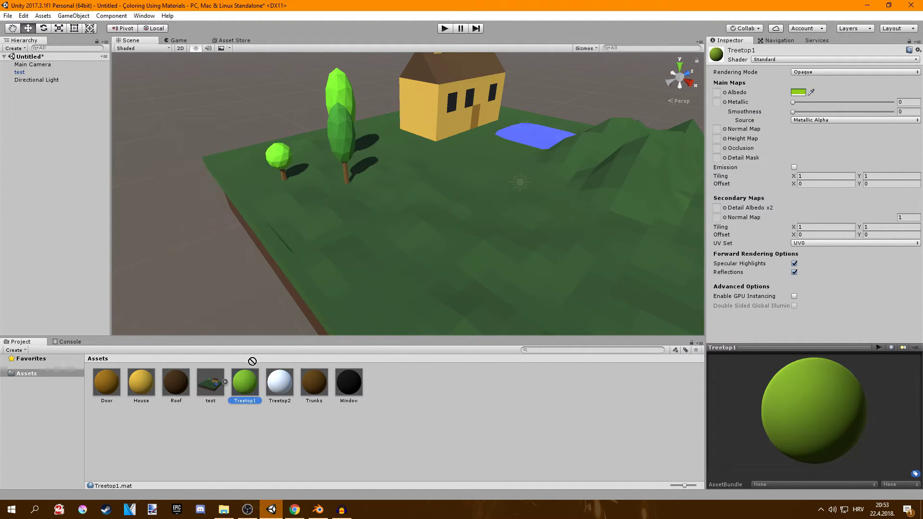
{"action": "left_click_drag", "start_coordinate": [245, 382], "coordinate": [339, 97]}
Give the Treetop2 material a dark green albedo and apply it to the darker treetop.
{"action": "left_click", "coordinate": [279, 382]}
{"action": "left_click", "coordinate": [798, 92]}
{"action": "left_click", "coordinate": [260, 224]}
{"action": "left_click", "coordinate": [240, 212]}
{"action": "left_click", "coordinate": [280, 127]}
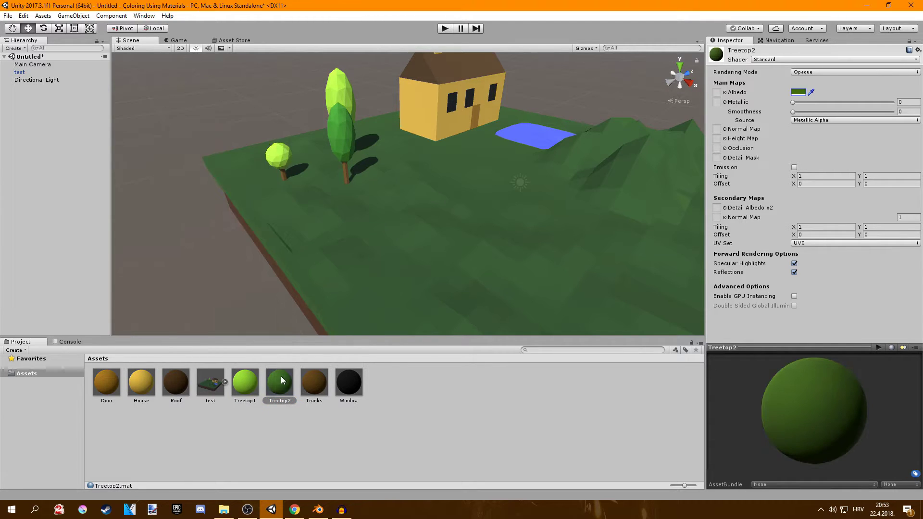
{"action": "left_click_drag", "start_coordinate": [280, 382], "coordinate": [341, 132]}
Create a material asset named Water in the Assets folder.
{"action": "right_click", "coordinate": [442, 380]}
{"action": "mouse_move", "coordinate": [456, 185]}
{"action": "left_click", "coordinate": [584, 302]}
{"action": "type", "text": "Water"}
{"action": "key", "text": "Return"}
Give the Water material a medium light-blue albedo and smoothness 0, and apply it to the pond beside the house.
{"action": "left_click", "coordinate": [798, 92]}
{"action": "left_click", "coordinate": [264, 205]}
{"action": "left_click", "coordinate": [244, 184]}
{"action": "left_click", "coordinate": [278, 130]}
{"action": "left_click_drag", "start_coordinate": [843, 112], "coordinate": [792, 111]}
{"action": "left_click_drag", "start_coordinate": [349, 382], "coordinate": [546, 138]}
{"action": "left_click", "coordinate": [798, 92]}
{"action": "left_click_drag", "start_coordinate": [242, 192], "coordinate": [235, 203]}
Create a material asset named Grass in the Assets folder.
{"action": "middle_click_drag", "start_coordinate": [476, 198], "coordinate": [394, 176]}
{"action": "right_click", "coordinate": [430, 396]}
{"action": "mouse_move", "coordinate": [453, 208]}
{"action": "left_click", "coordinate": [586, 296]}
{"action": "type", "text": "Grass"}
{"action": "key", "text": "Return"}
Give the Grass material smoothness 0 and a green albedo of about 498016, and apply it to the ground and hills.
{"action": "left_click_drag", "start_coordinate": [842, 111], "coordinate": [793, 112]}
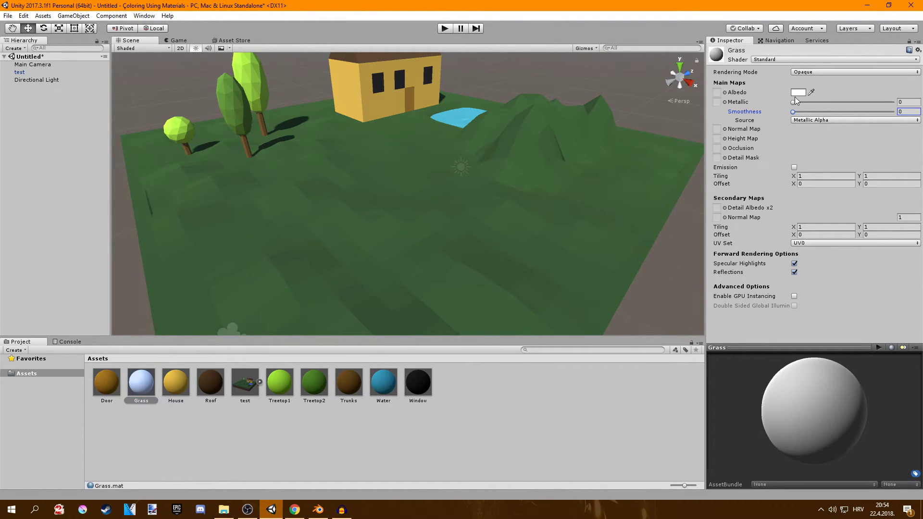
{"action": "left_click", "coordinate": [798, 92]}
{"action": "left_click", "coordinate": [244, 193]}
{"action": "left_click", "coordinate": [277, 132]}
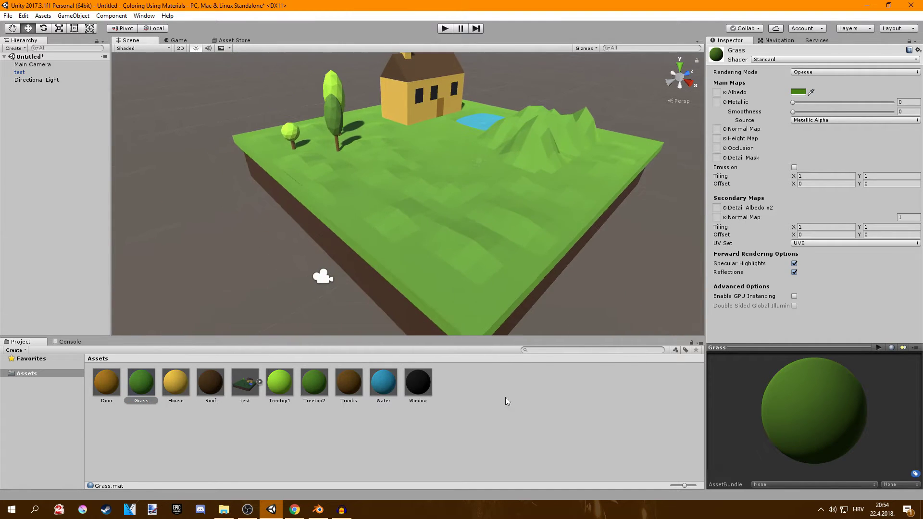
Create a material asset named Dirt in the Assets folder.
{"action": "right_click", "coordinate": [507, 401]}
{"action": "left_click", "coordinate": [670, 303]}
{"action": "type", "text": "Dirt"}
{"action": "key", "text": "Return"}
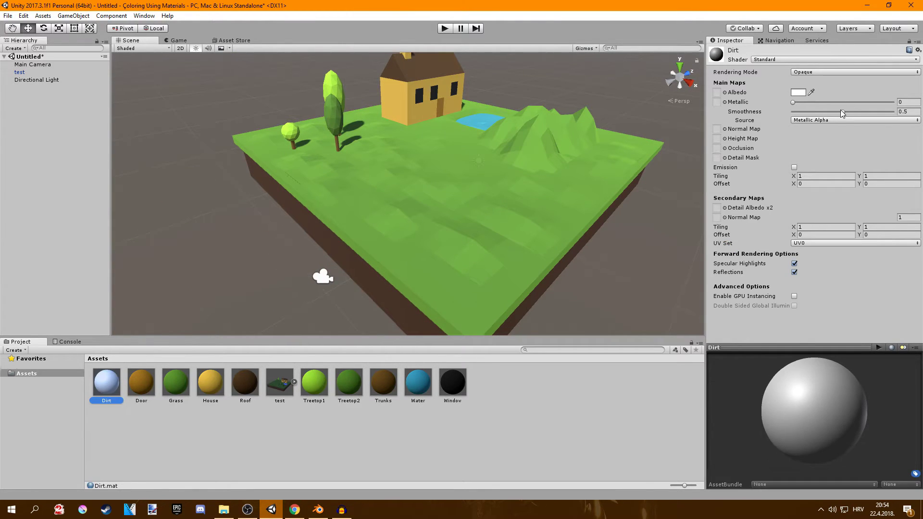
Give the Dirt material smoothness 0 and a reddish-brown albedo, and apply it to the sides of the terrain block.
{"action": "left_click", "coordinate": [797, 93]}
{"action": "left_click", "coordinate": [262, 237]}
{"action": "left_click", "coordinate": [254, 207]}
{"action": "left_click", "coordinate": [361, 445]}
{"action": "left_click_drag", "start_coordinate": [106, 382], "coordinate": [329, 253]}
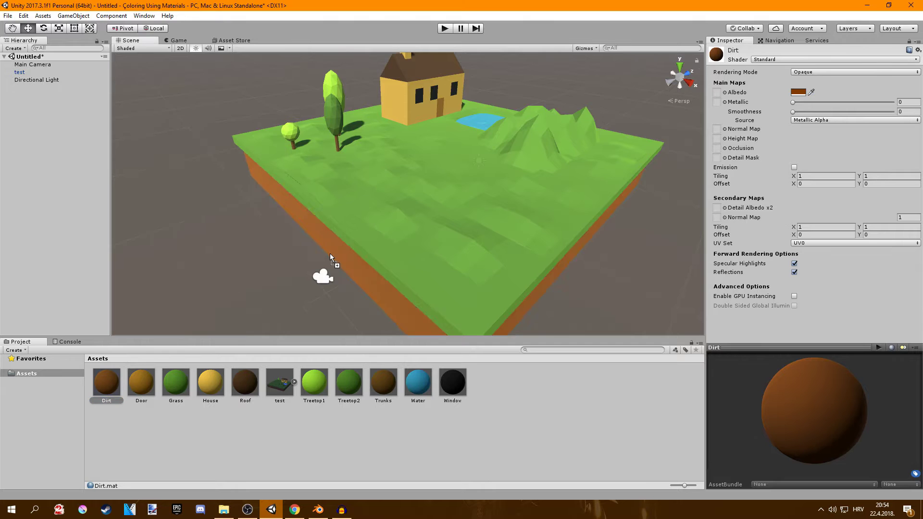
Examine the recoloured landscape from several angles and check the materials assigned to the test object.
{"action": "middle_click_drag", "start_coordinate": [396, 246], "coordinate": [372, 250]}
{"action": "left_click_drag", "start_coordinate": [372, 249], "coordinate": [390, 191], "text": "alt"}
{"action": "right_click_drag", "start_coordinate": [391, 187], "coordinate": [446, 161]}
{"action": "key", "text": "a"}
{"action": "left_click_drag", "start_coordinate": [446, 162], "coordinate": [412, 210], "text": "alt"}
{"action": "left_click", "coordinate": [423, 213]}
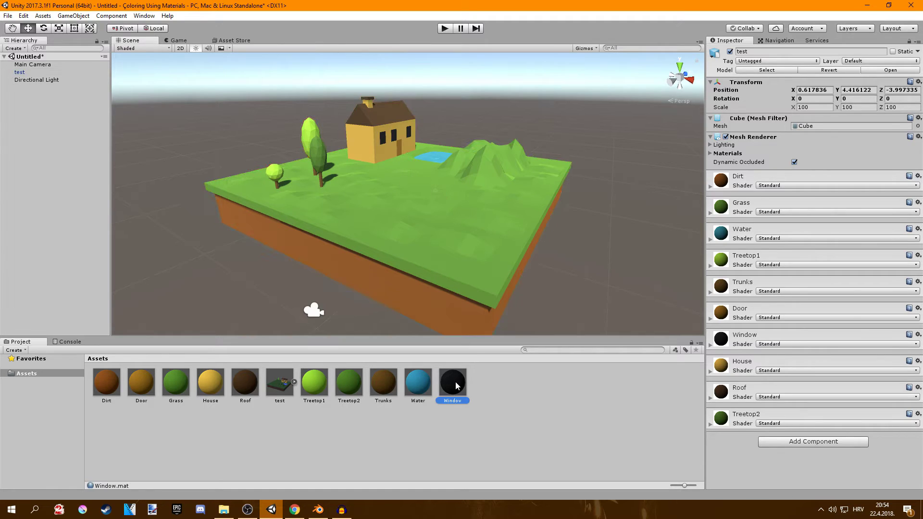
{"action": "left_click", "coordinate": [456, 382]}
Change the Grass material's albedo to purple, about 4F3076.
{"action": "left_click", "coordinate": [176, 384]}
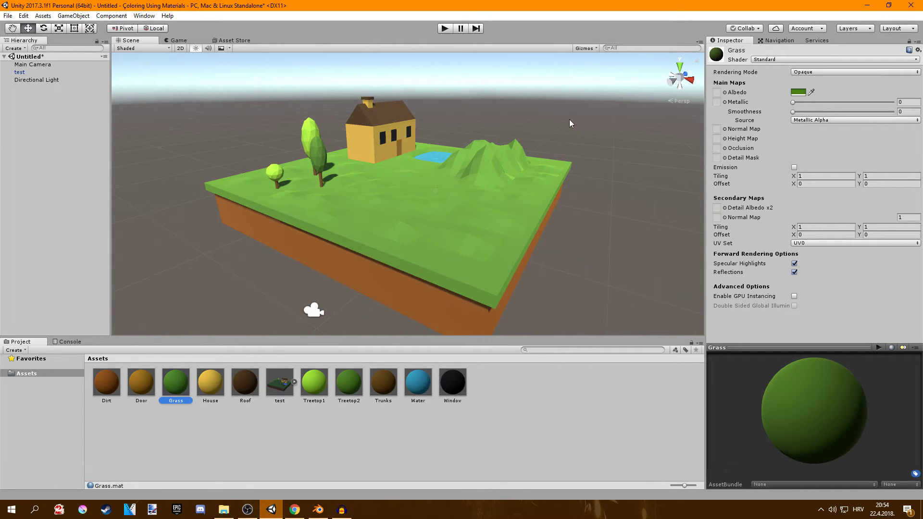
{"action": "left_click", "coordinate": [801, 92]}
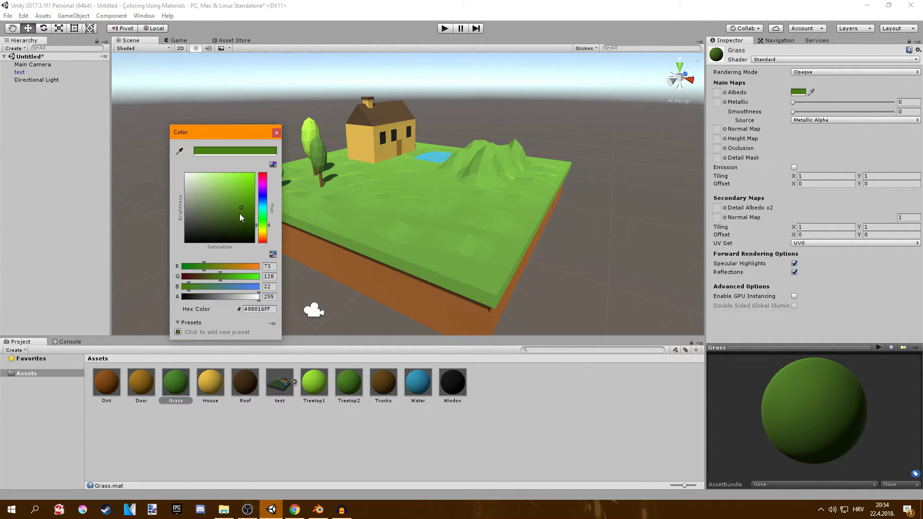
{"action": "mouse_move", "coordinate": [240, 215]}
{"action": "left_mouse_down"}
{"action": "mouse_move", "coordinate": [217, 232]}
{"action": "mouse_move", "coordinate": [226, 210]}
{"action": "mouse_move", "coordinate": [266, 195]}
{"action": "left_mouse_up"}
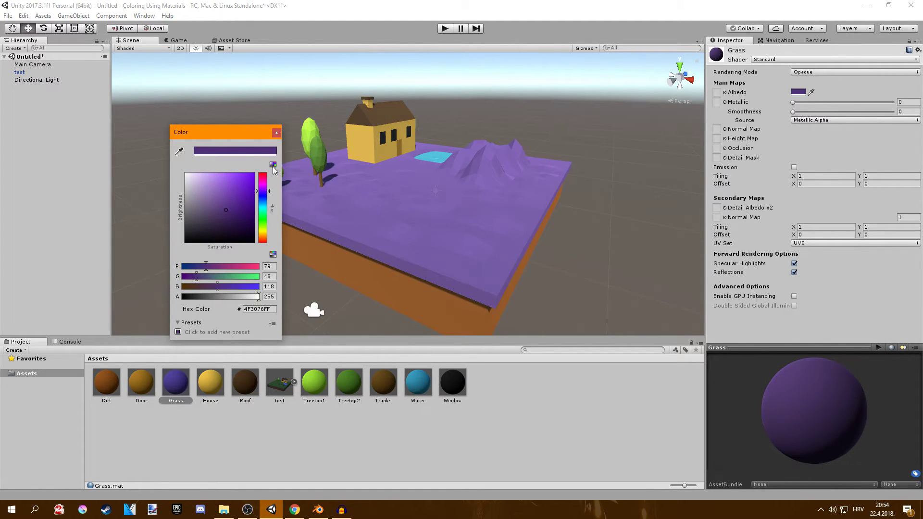
{"action": "left_click", "coordinate": [276, 132]}
{"action": "right_click_drag", "start_coordinate": [326, 151], "coordinate": [324, 151]}
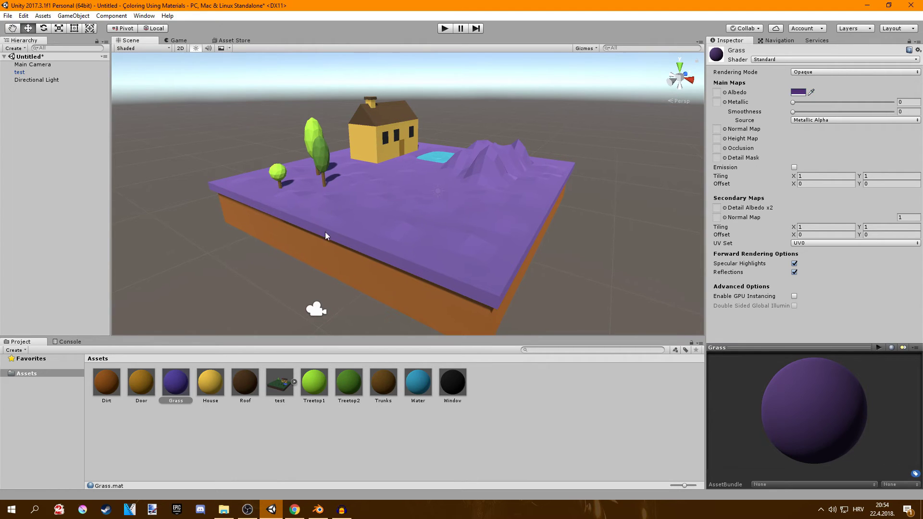
Change the Roof material's albedo to a bright red.
{"action": "left_click", "coordinate": [245, 383]}
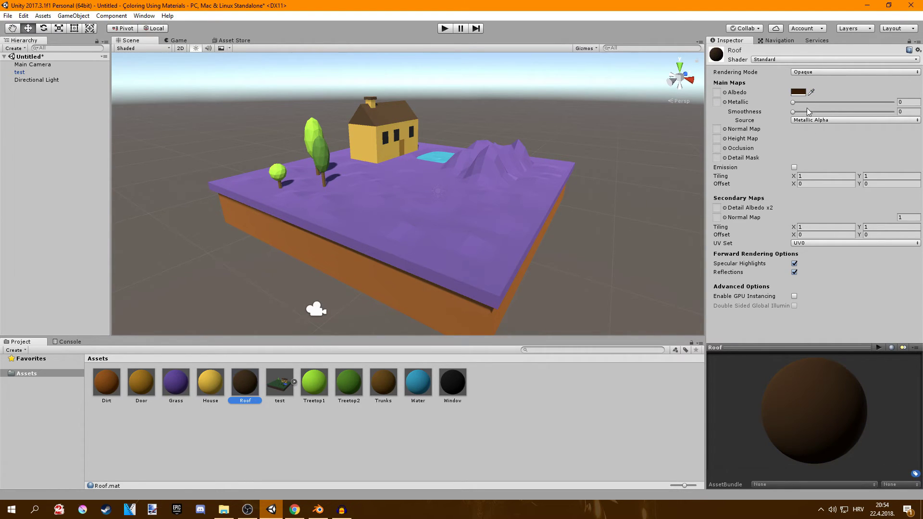
{"action": "left_click", "coordinate": [798, 92]}
{"action": "left_click", "coordinate": [263, 240]}
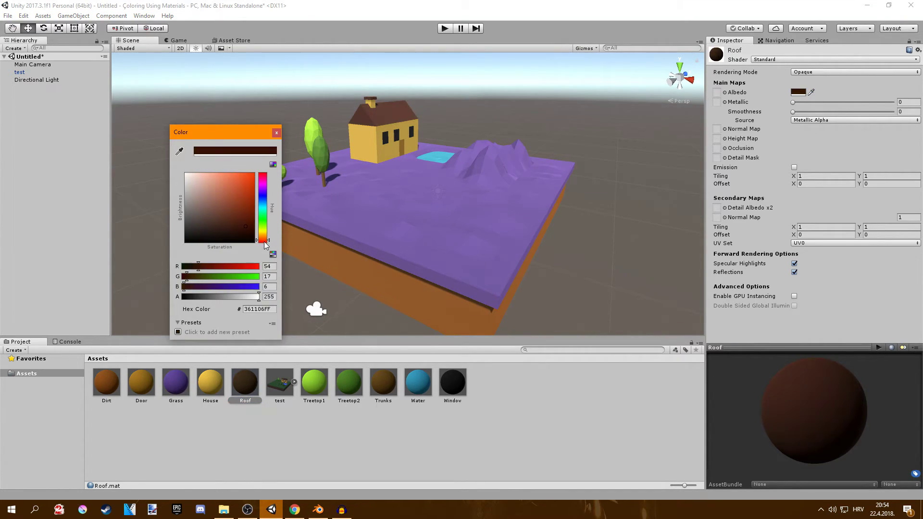
{"action": "left_click", "coordinate": [244, 207]}
{"action": "left_click_drag", "start_coordinate": [244, 206], "coordinate": [243, 194]}
{"action": "left_click", "coordinate": [277, 132]}
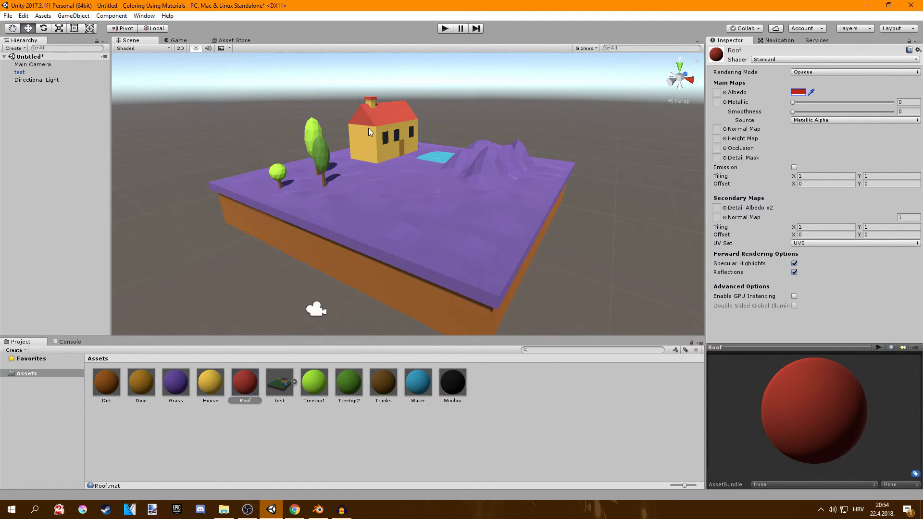
Change the House material's albedo to green, about 288728.
{"action": "middle_click_drag", "start_coordinate": [366, 128], "coordinate": [387, 201]}
{"action": "middle_click_drag", "start_coordinate": [431, 275], "coordinate": [413, 230]}
{"action": "scroll", "coordinate": [413, 229], "scroll_direction": "up", "scroll_amount": 5}
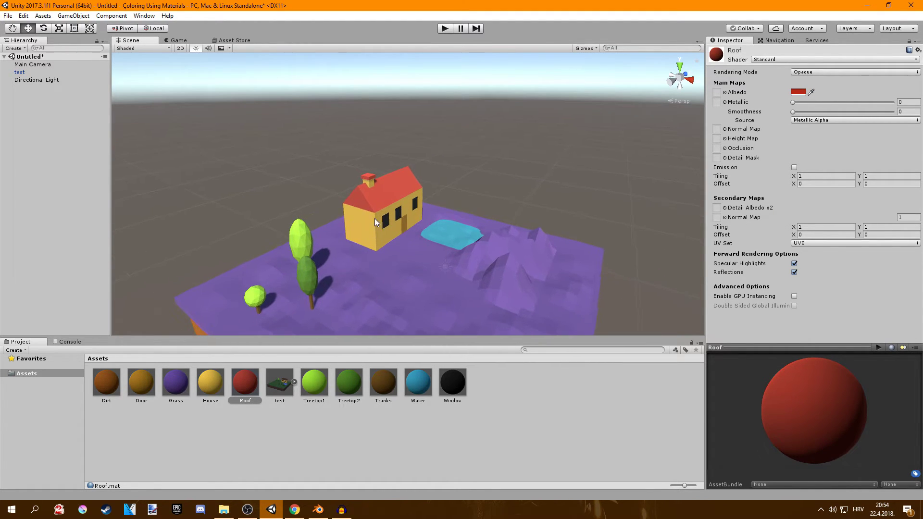
{"action": "left_click", "coordinate": [380, 229]}
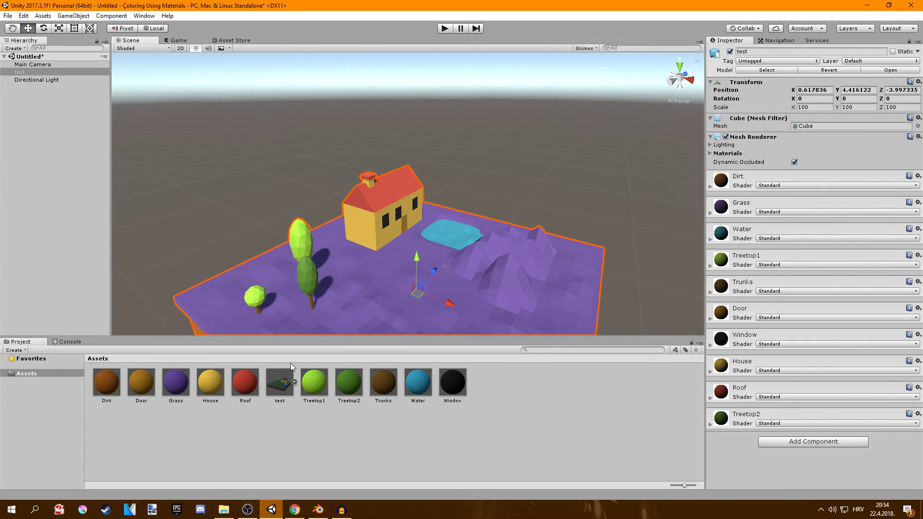
{"action": "left_click", "coordinate": [210, 382]}
{"action": "left_click", "coordinate": [799, 93]}
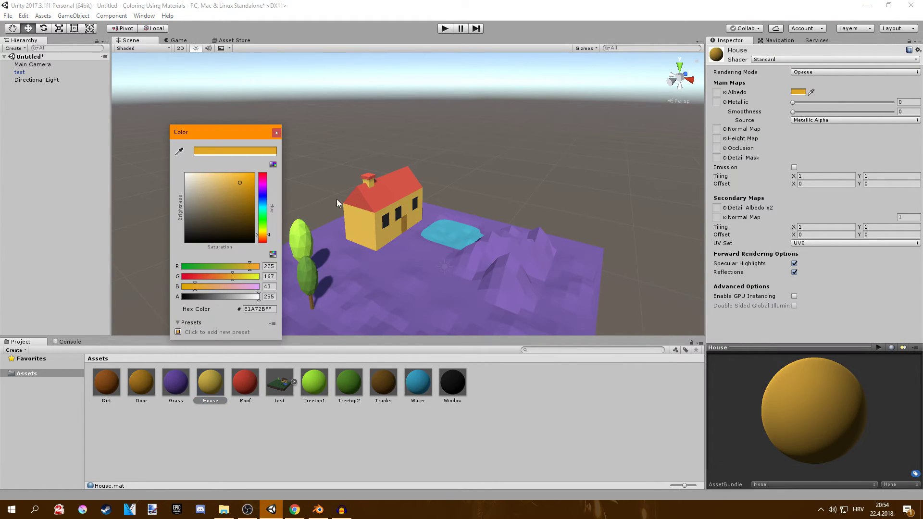
{"action": "left_click", "coordinate": [261, 220]}
{"action": "left_click_drag", "start_coordinate": [243, 202], "coordinate": [235, 207]}
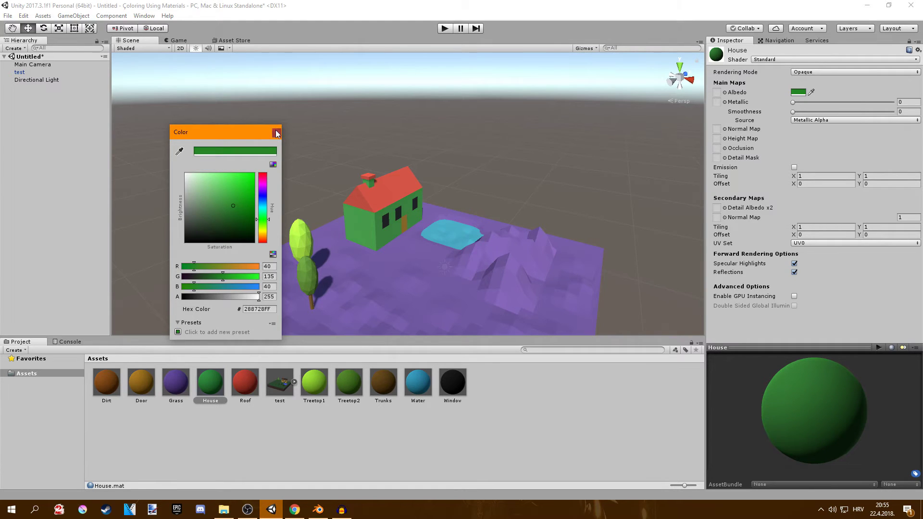